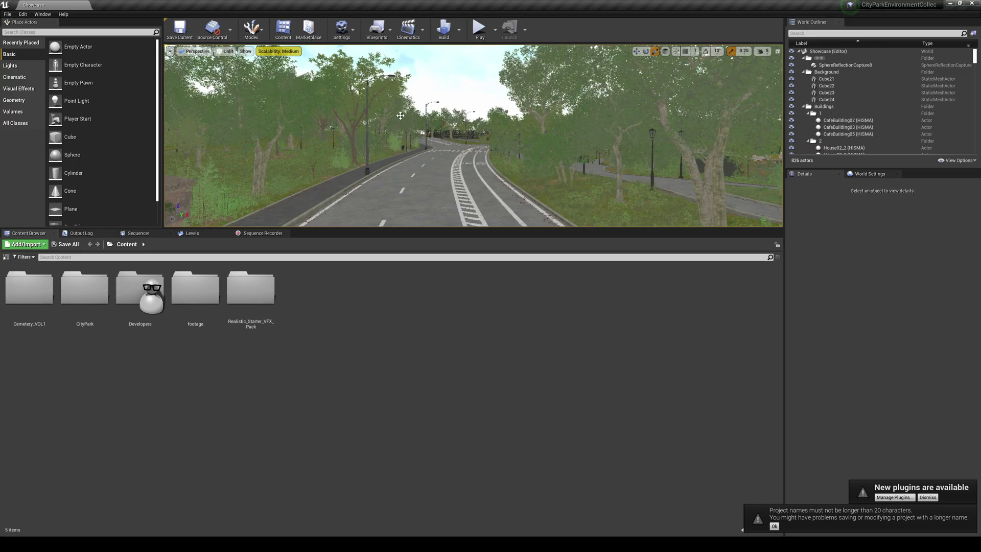
- Add the Vehicle Advanced blueprint feature pack to the project
mouse_move(400, 116)
right_down()
mouse_move(491, 97)
mouse_move(521, 116)
mouse_move(511, 128)
mouse_move(521, 149)
mouse_move(598, 169)
mouse_move(726, 168)
mouse_move(400, 118)
right_up()
key(e)
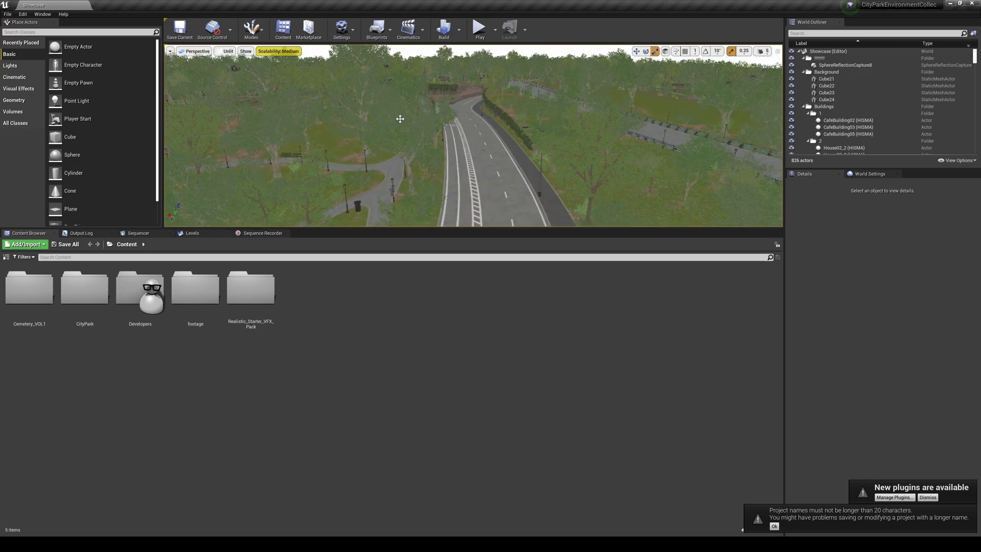
right_drag(400, 119, 321, 151)
key(w)
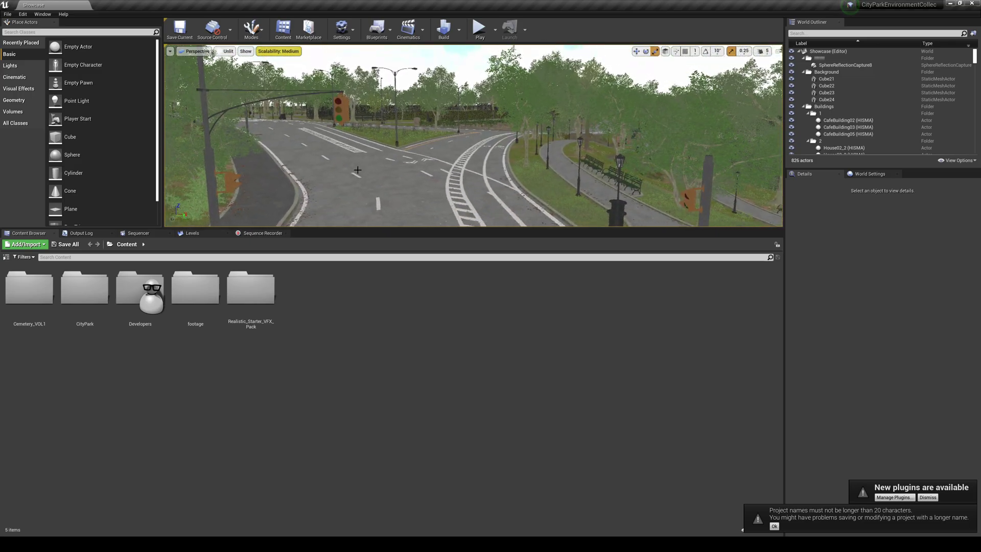
right_drag(329, 167, 295, 189)
click(24, 245)
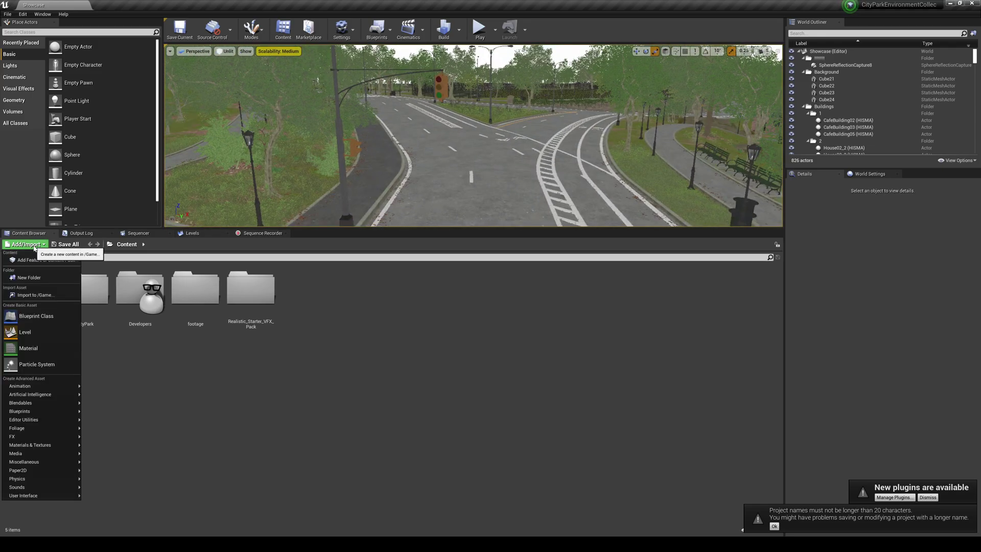
click(57, 260)
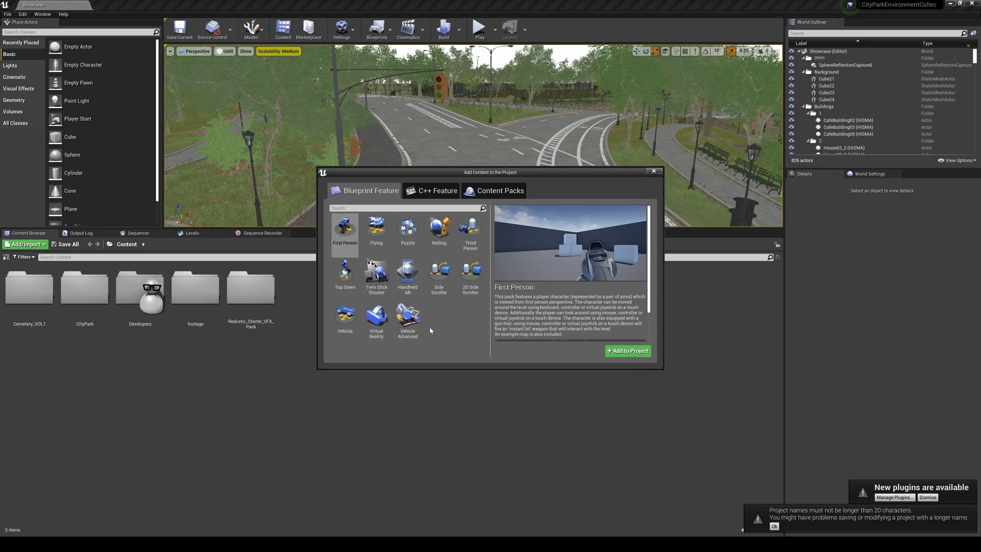
click(409, 317)
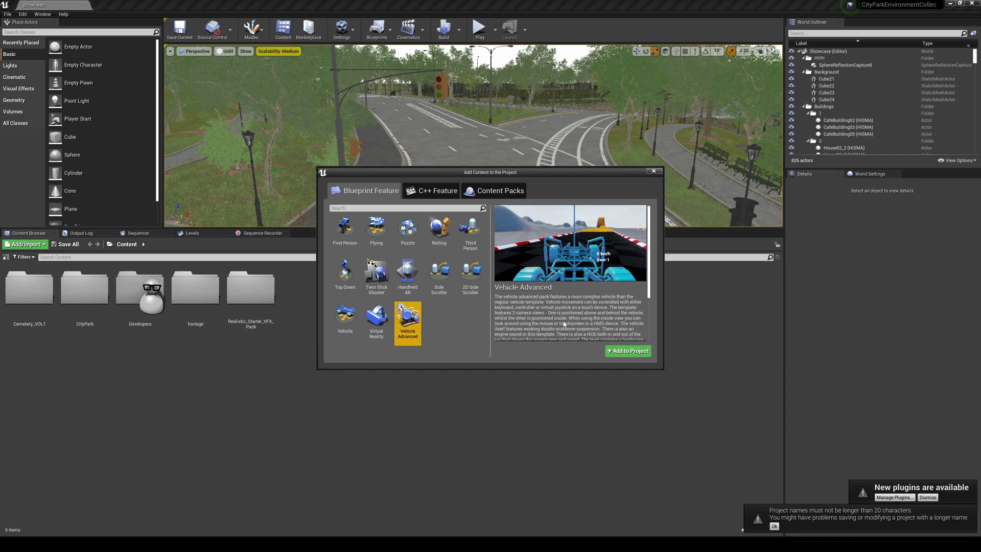
click(621, 352)
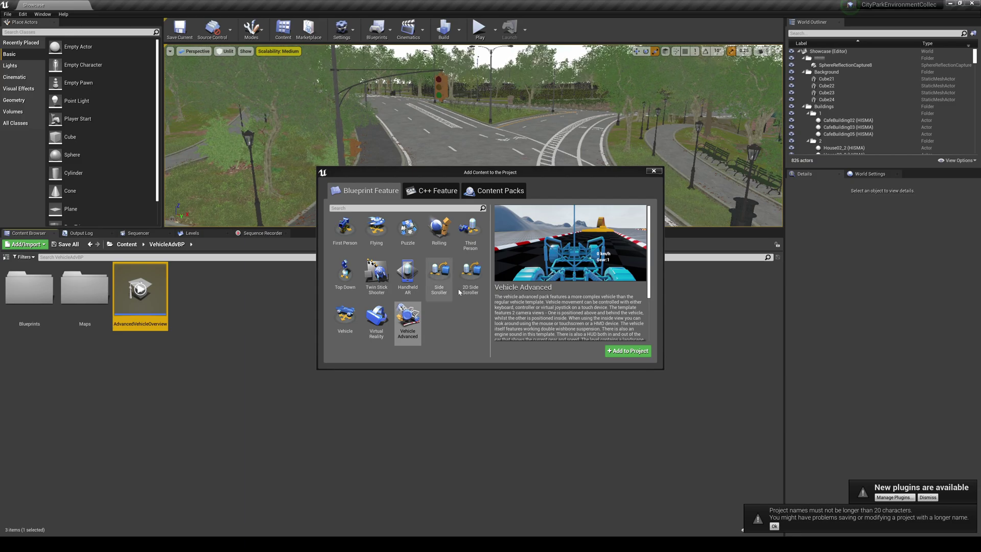
click(657, 172)
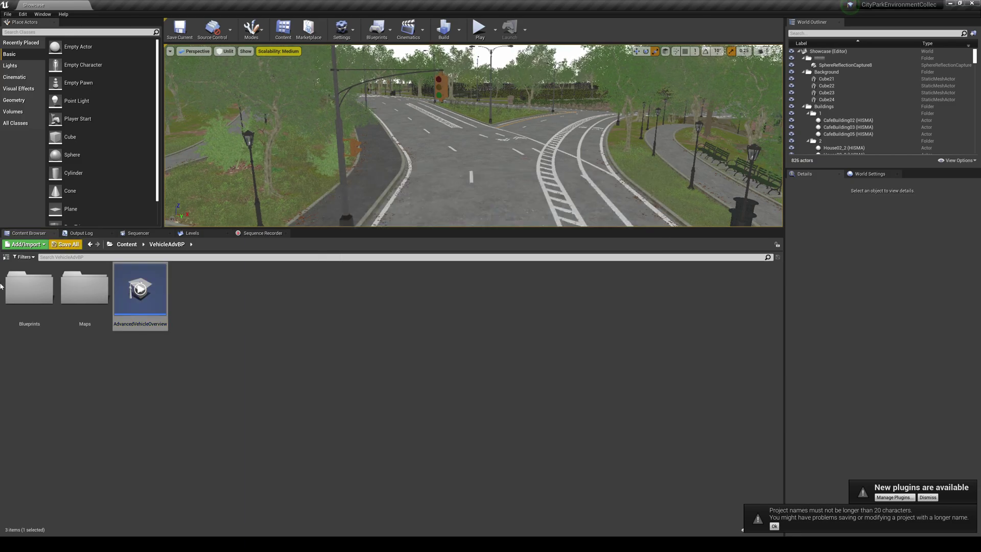
- Place the VehicleBlueprint from the VehicleAdvBP Blueprints folder on the road near the junction and set the camera speed to 2
right_drag(357, 143, 419, 133)
right_drag(380, 161, 374, 168)
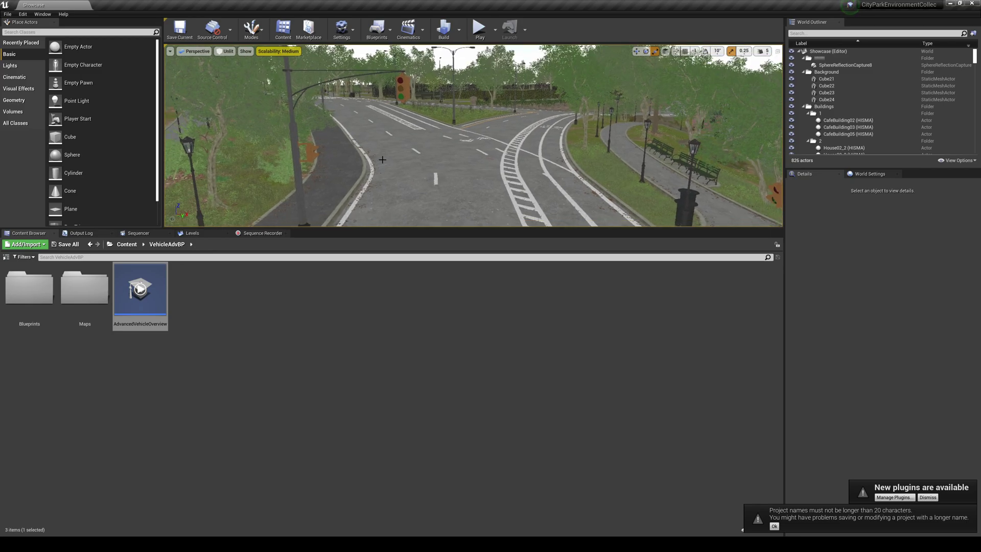
double_click(29, 288)
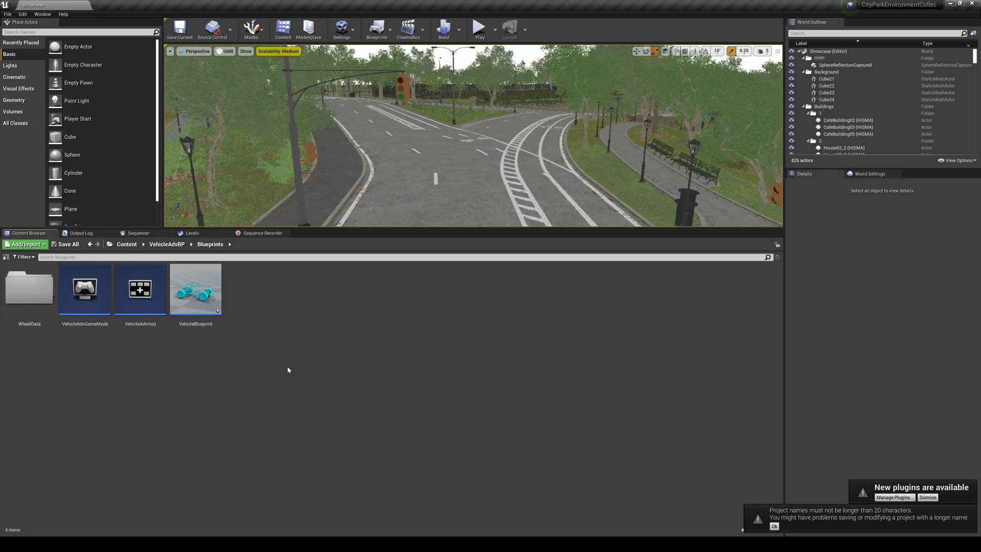
drag(211, 315, 435, 209)
mouse_move(434, 209)
right_down()
mouse_move(460, 199)
mouse_move(434, 225)
mouse_move(434, 194)
right_up()
click(765, 51)
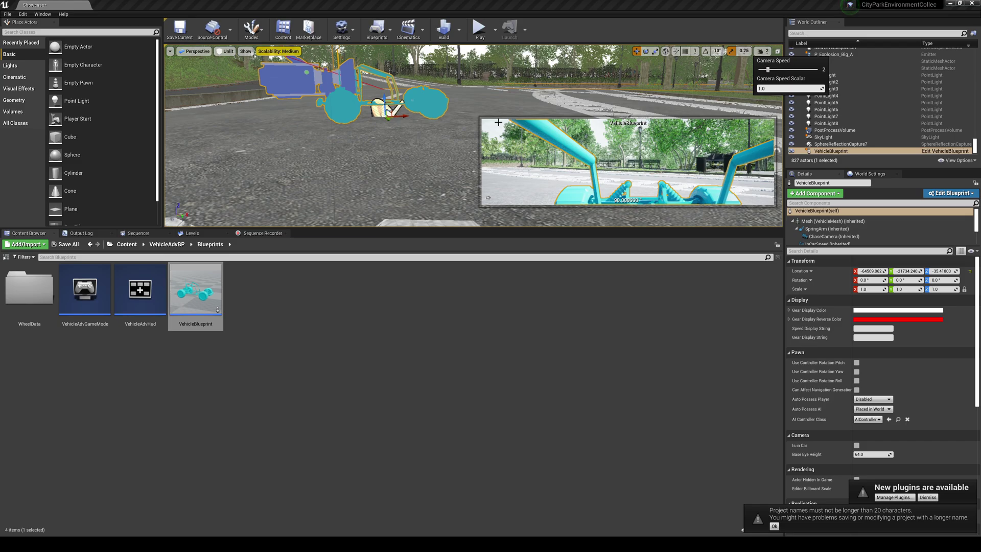
mouse_move(460, 131)
right_down()
mouse_move(449, 131)
mouse_move(450, 161)
mouse_move(419, 128)
mouse_move(455, 151)
mouse_move(460, 141)
mouse_move(437, 132)
mouse_move(466, 129)
right_up()
click(466, 128)
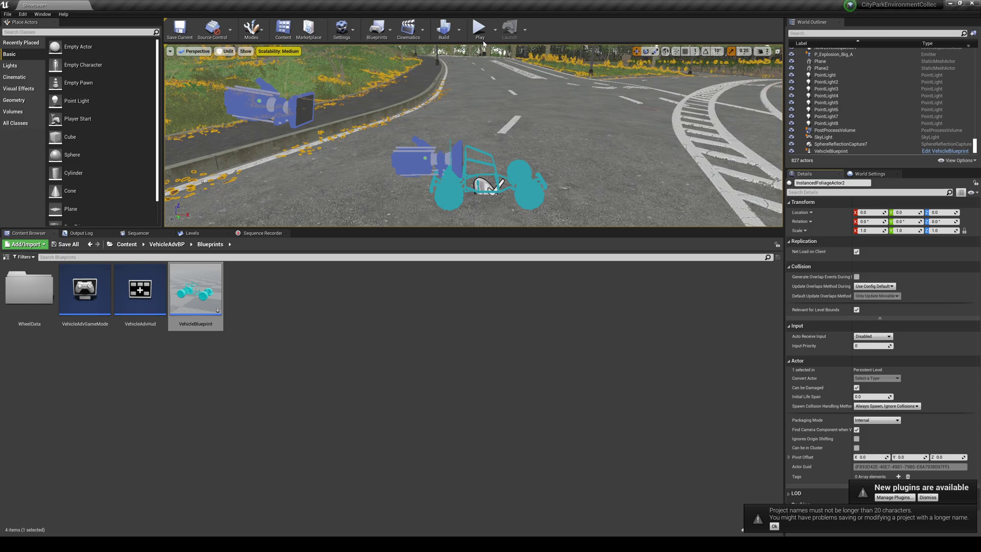
- Set the level's GameMode Override to VehicleAdvGameMode in the world settings
click(869, 174)
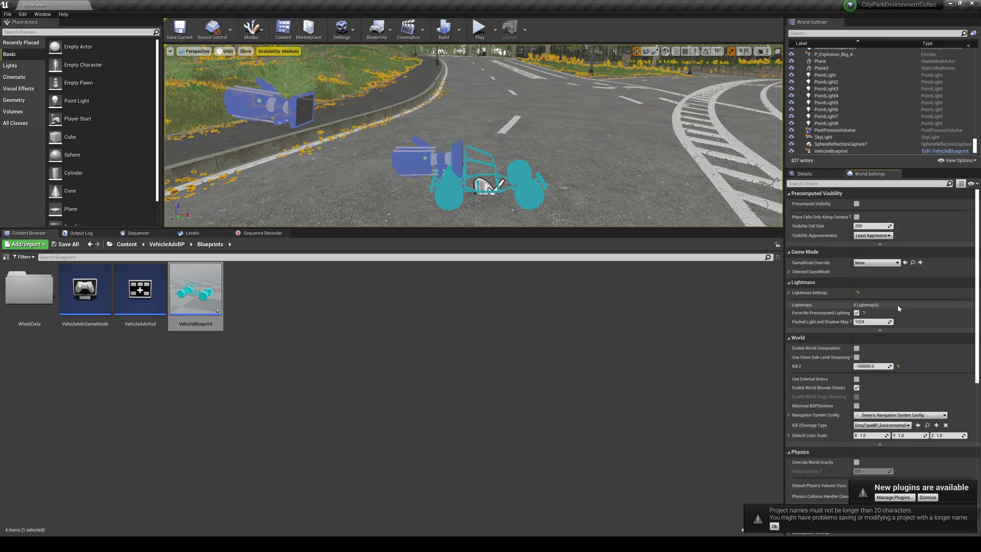
click(876, 262)
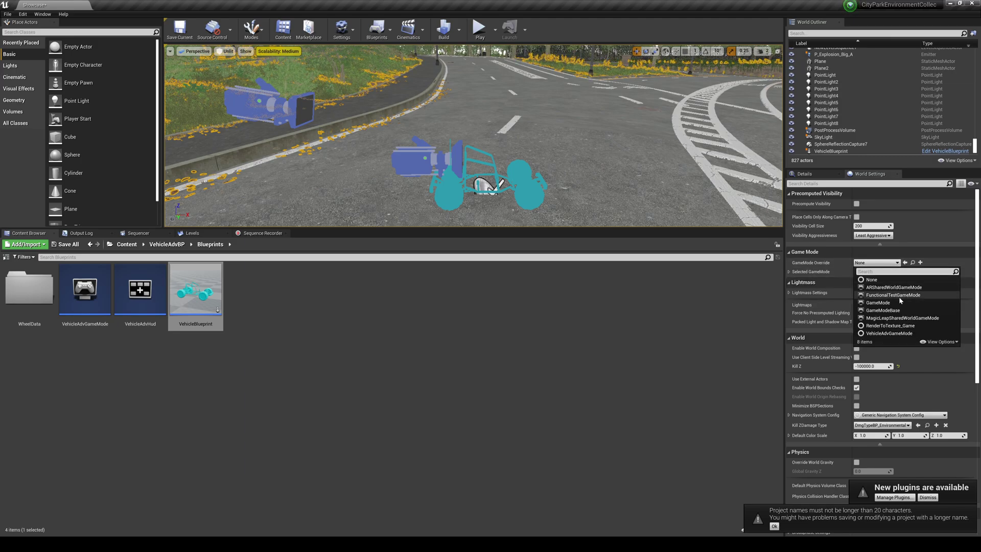
click(889, 333)
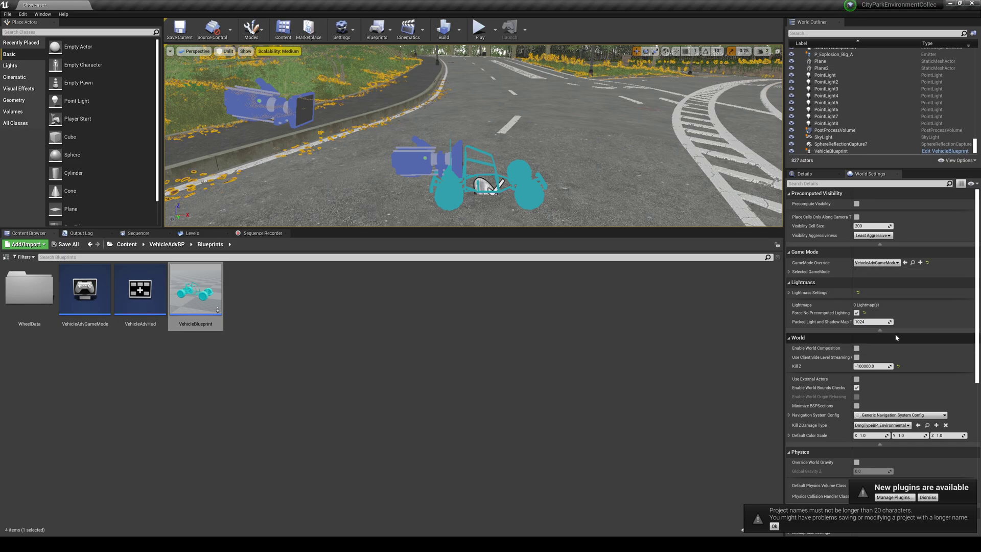
- Set Auto Possess Player to Player 0 on the placed VehicleBlueprint
click(519, 183)
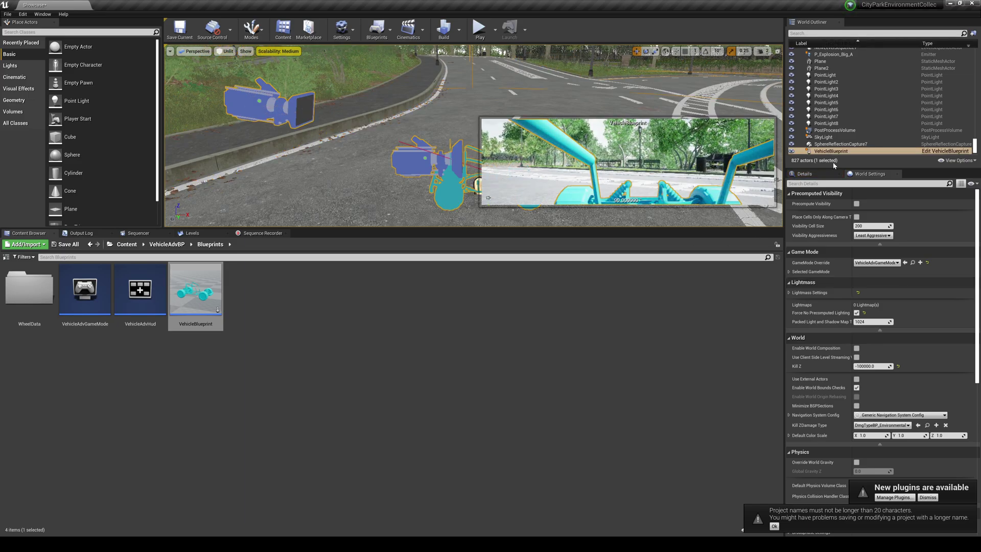
click(816, 176)
scroll(843, 332, down, 2)
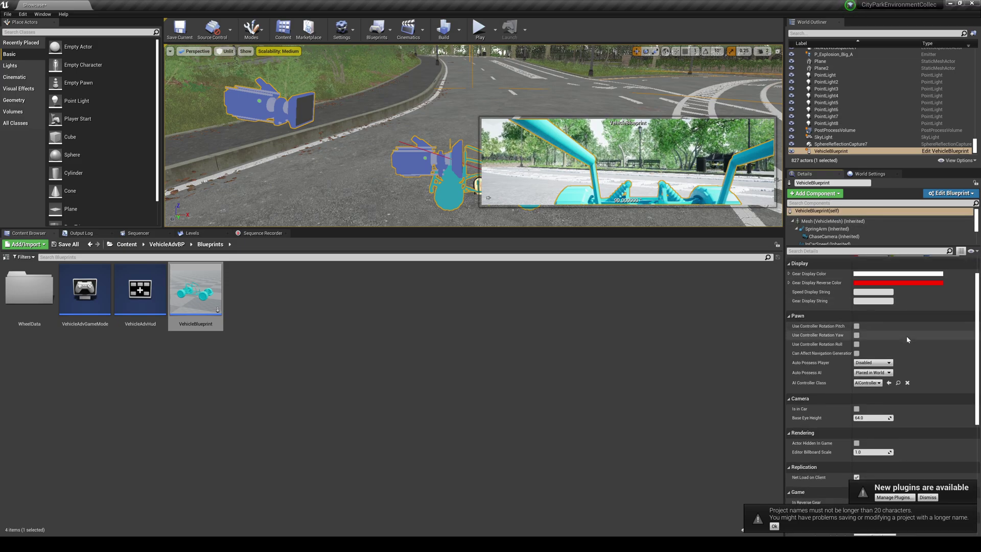
click(884, 364)
click(862, 375)
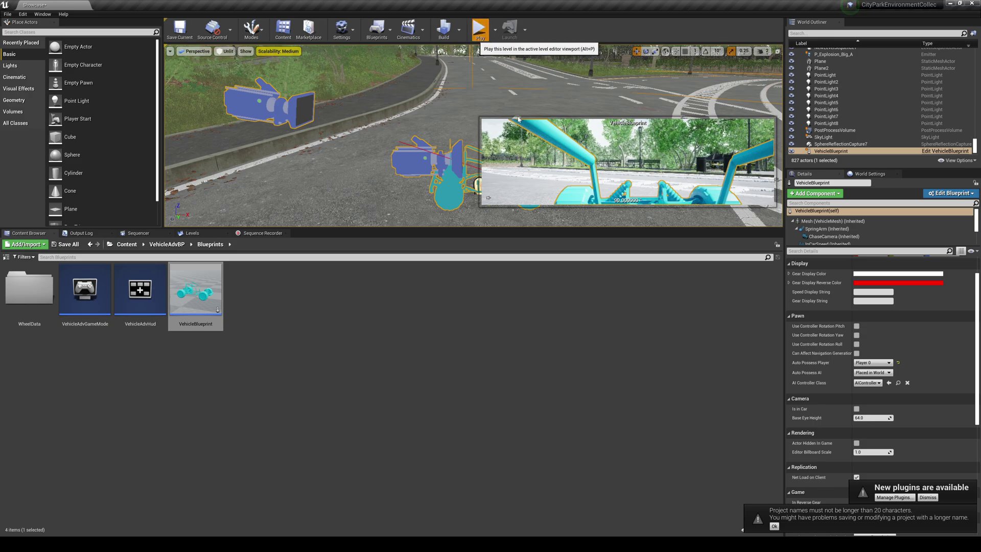
- Play the level, test-drive the vehicle along the road, brake, and stop the play session
click(480, 30)
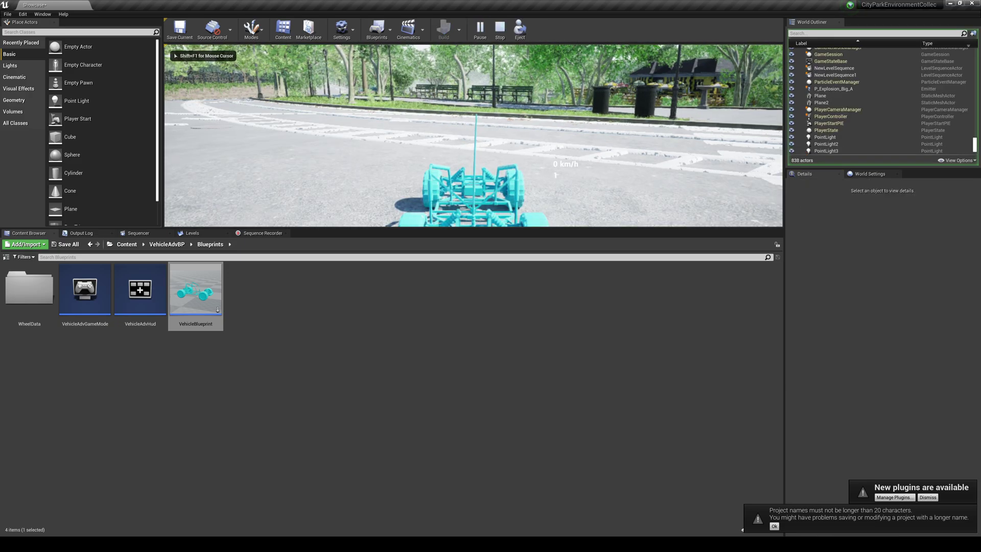
key(w)
key(a)
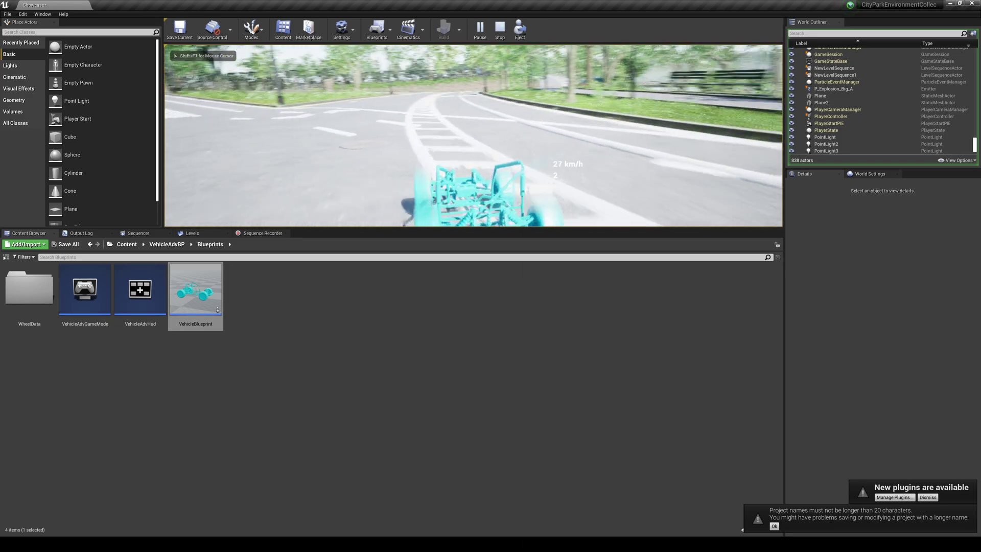
key(w)
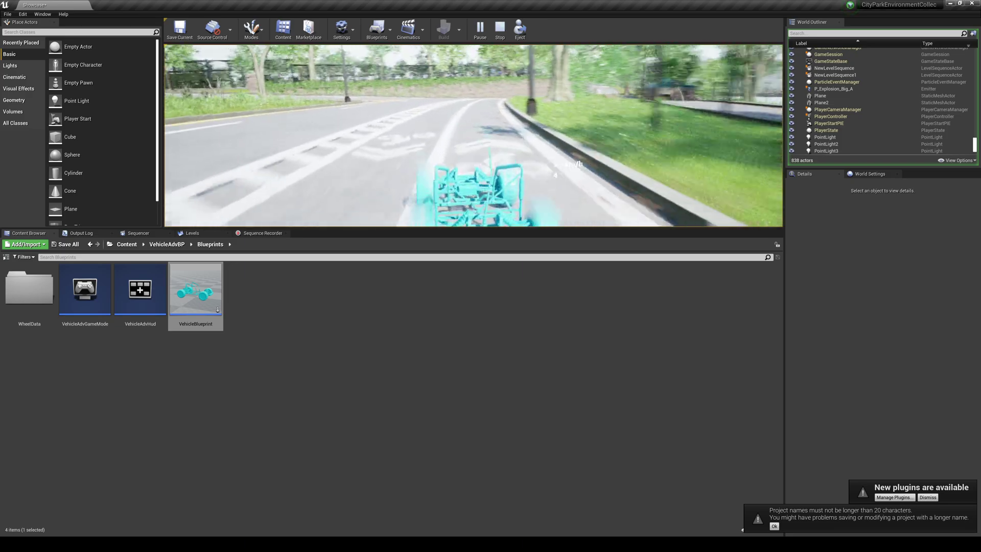
key(w)
key(d)
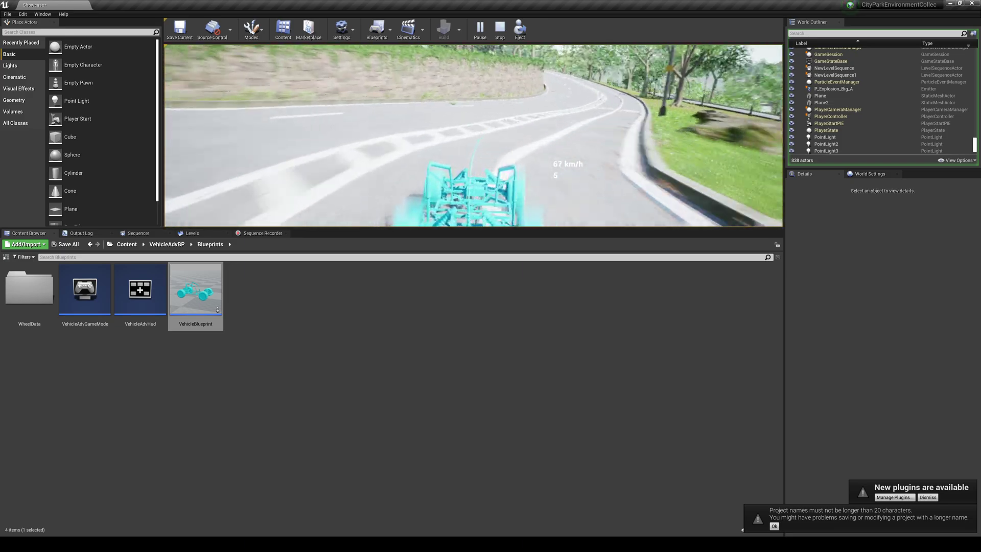
key(s)
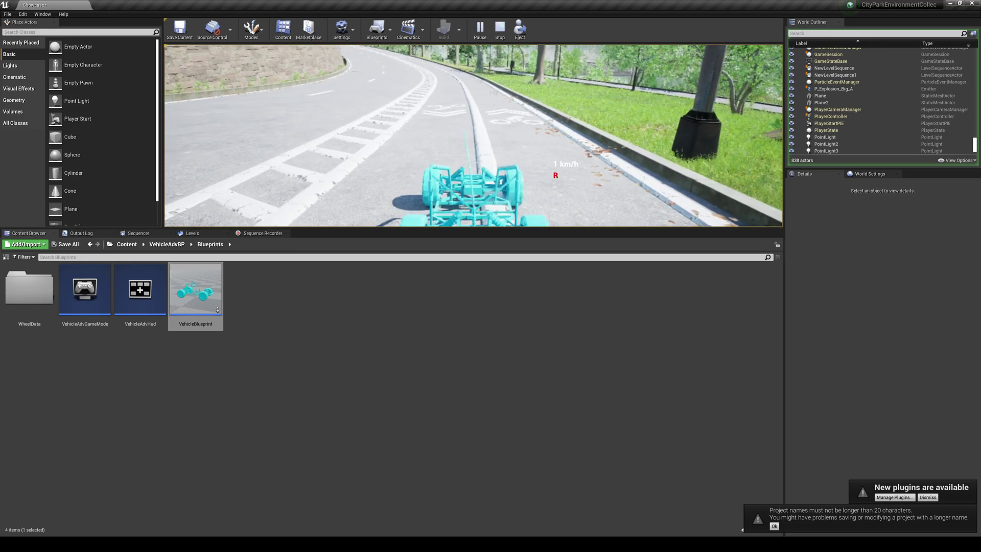
key(Escape)
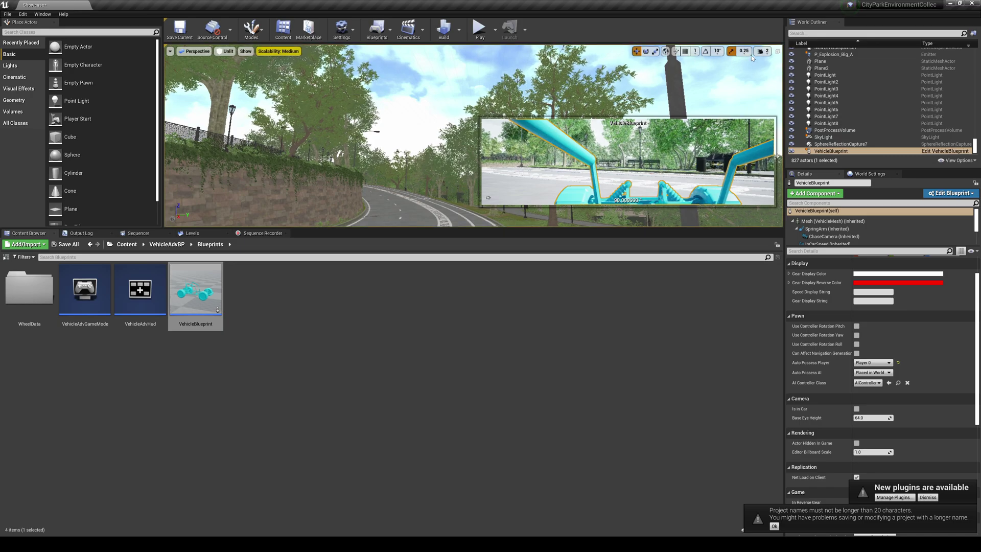
click(777, 51)
click(759, 60)
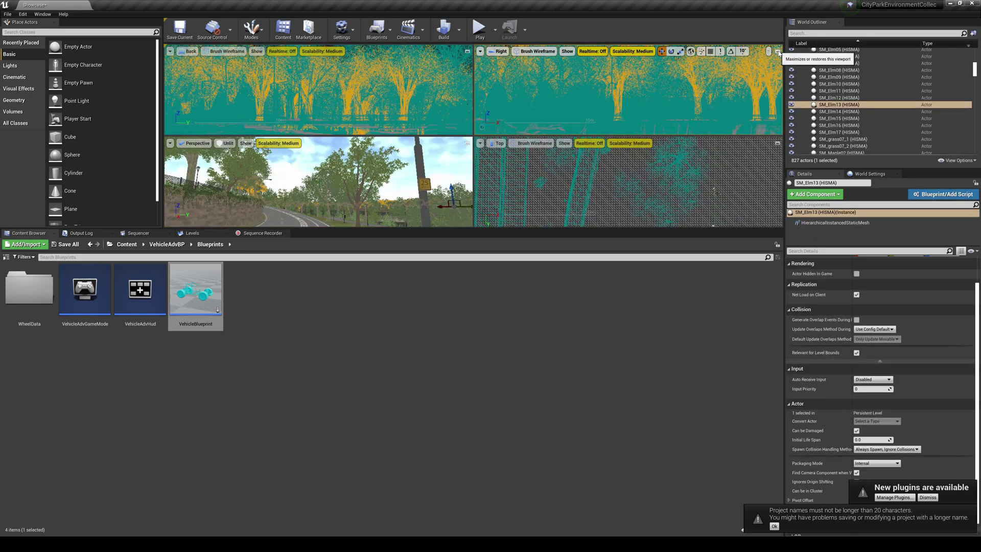
click(778, 52)
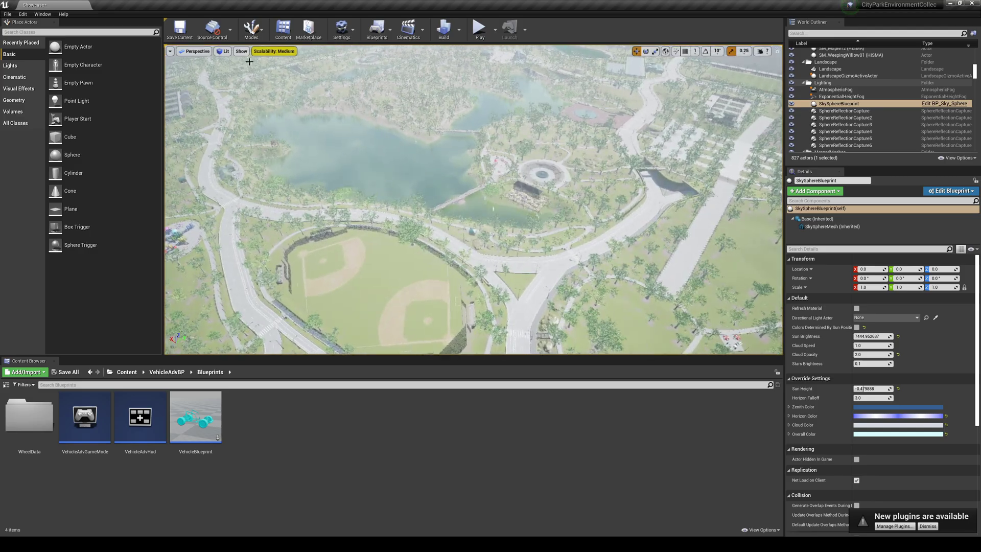
- Show the frame rate in the perspective viewport and check it while flying over the park
click(171, 51)
click(181, 87)
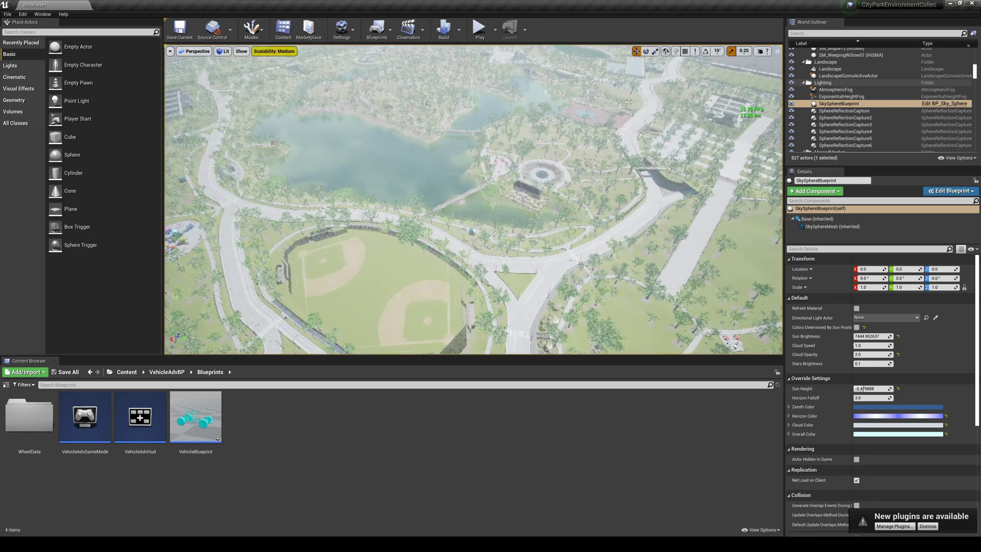
key(w)
right_drag(754, 116, 606, 125)
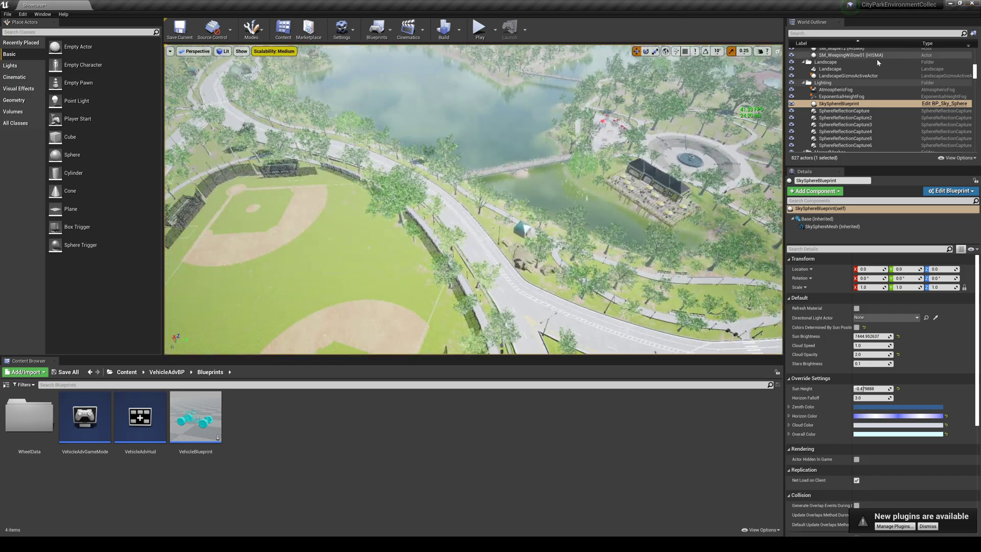
- Search the level's actors for "vehi", select the VehicleBlueprint, and bring the placed vehicle into view on the road
click(831, 33)
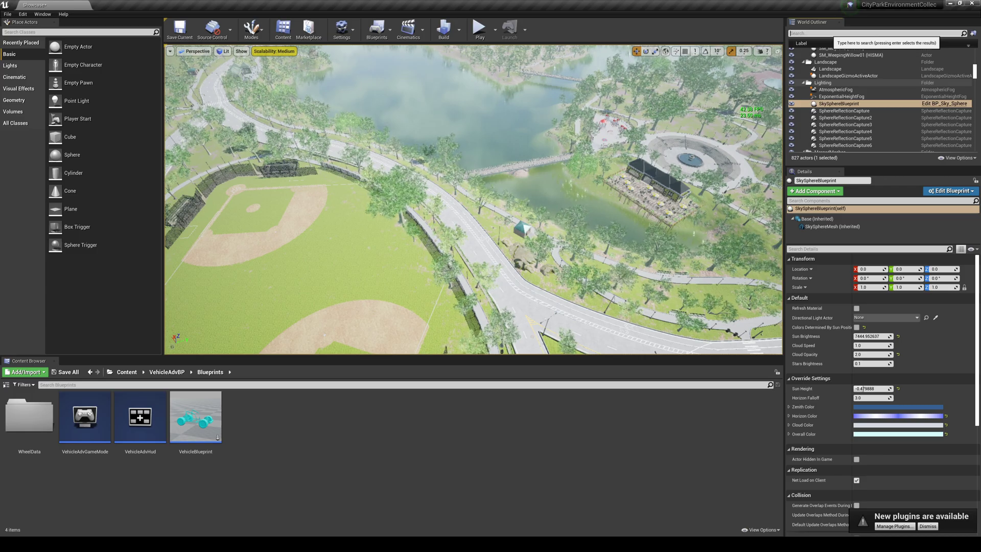
text(vehi)
key(Return)
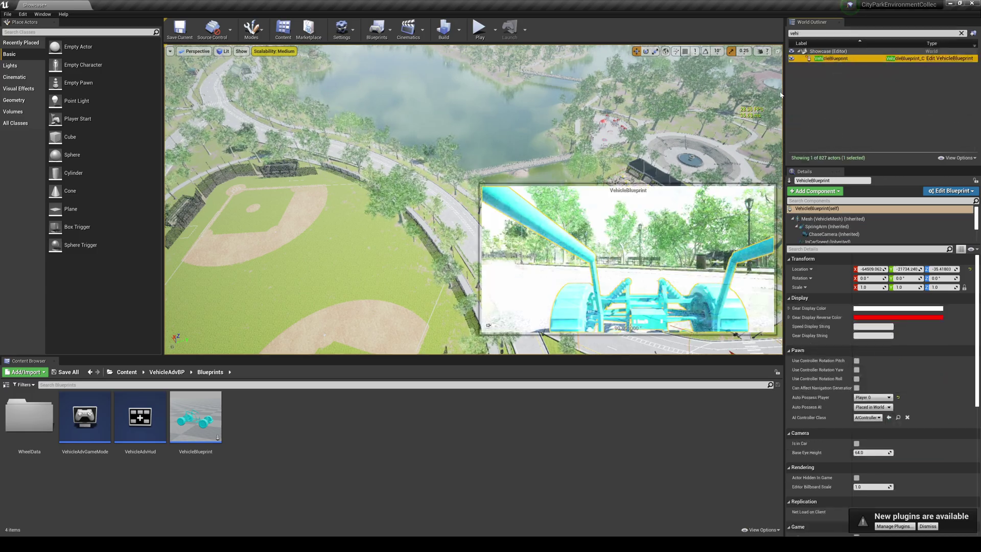
right_drag(610, 113, 386, 118)
key(w)
scroll(734, 136, down, 3)
key(w)
key(d)
key(w)
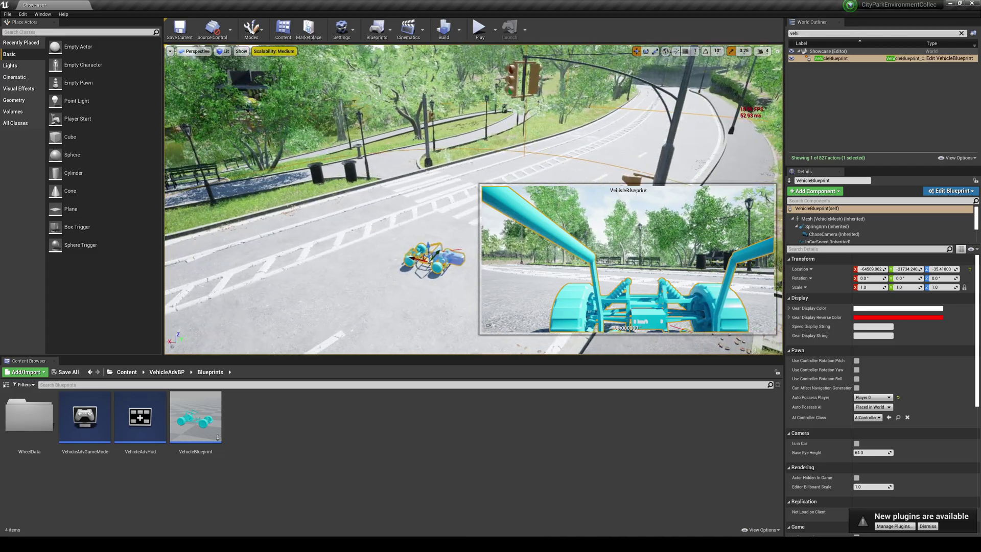
- Search the level's actors for "post", select the PostProcessVolume, and expand its Exposure settings
click(961, 33)
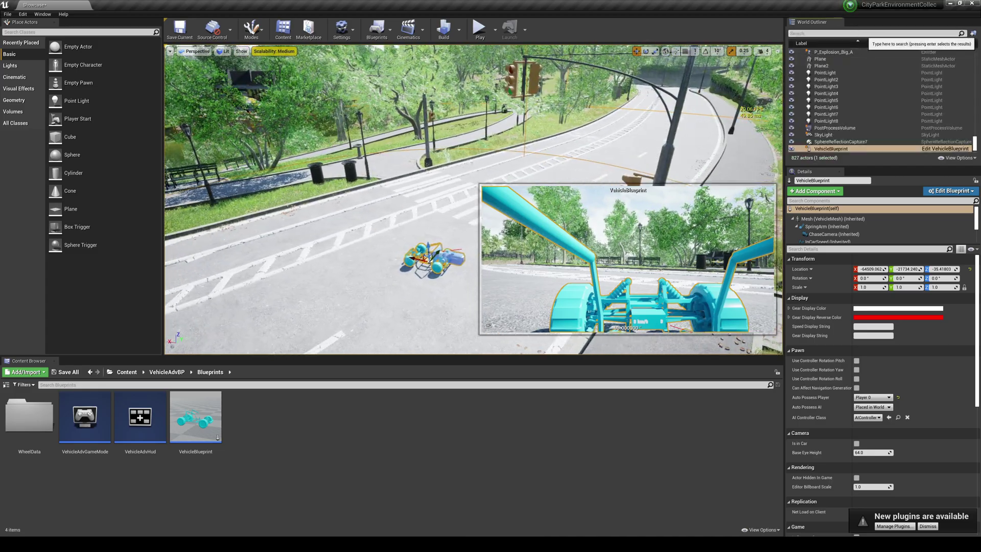
text(post)
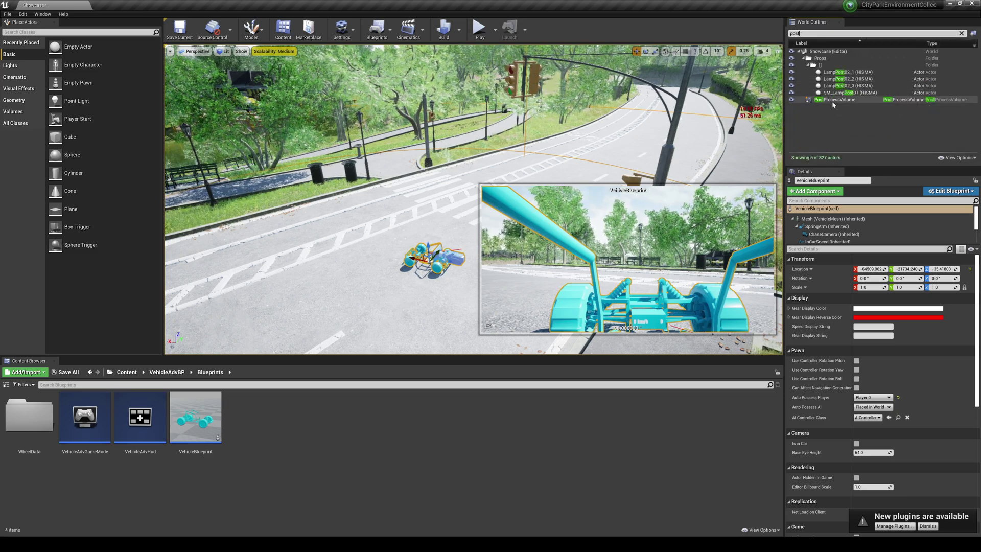
click(833, 101)
click(803, 266)
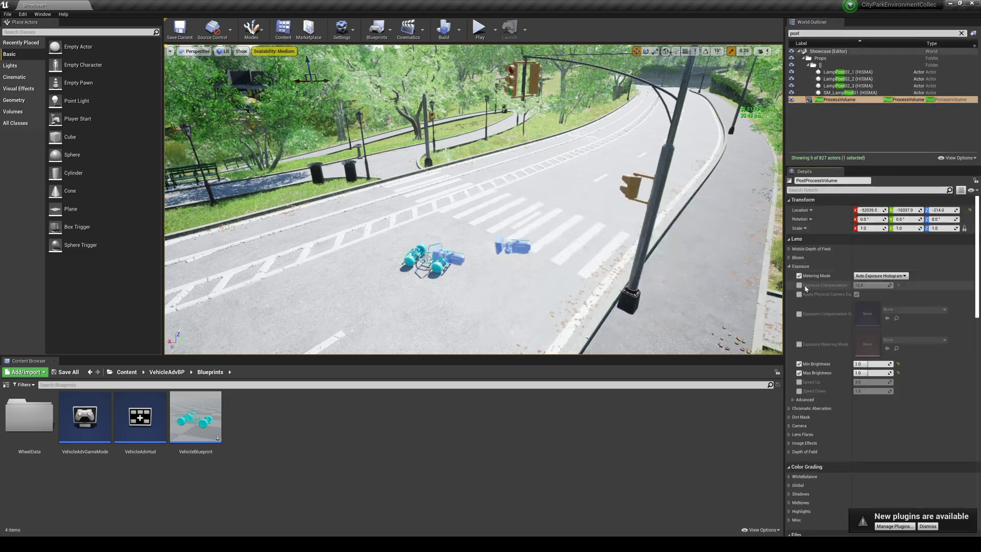
- Set the post process volume's exposure Metering Mode to Manual and enable Exposure Compensation with a value of 9.0
click(881, 275)
click(876, 301)
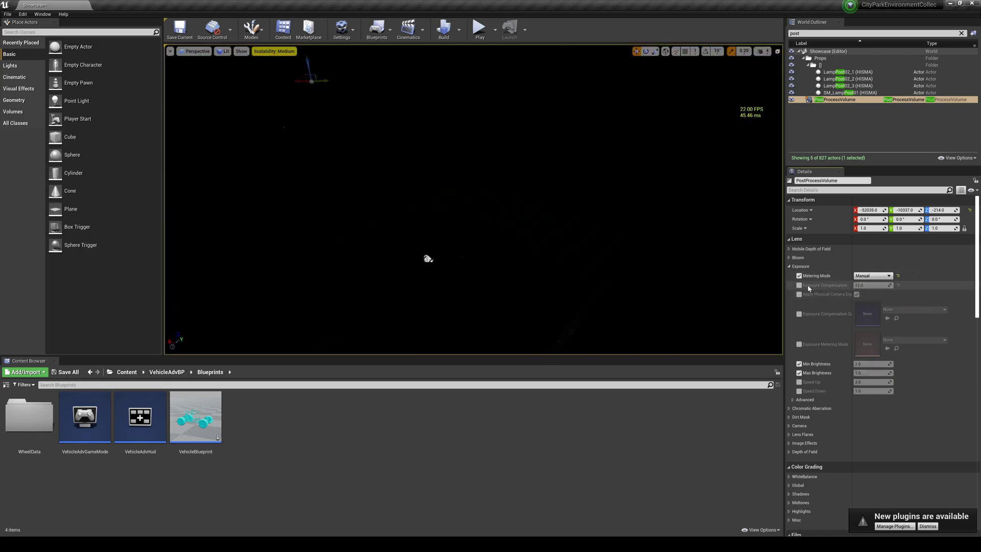
click(799, 285)
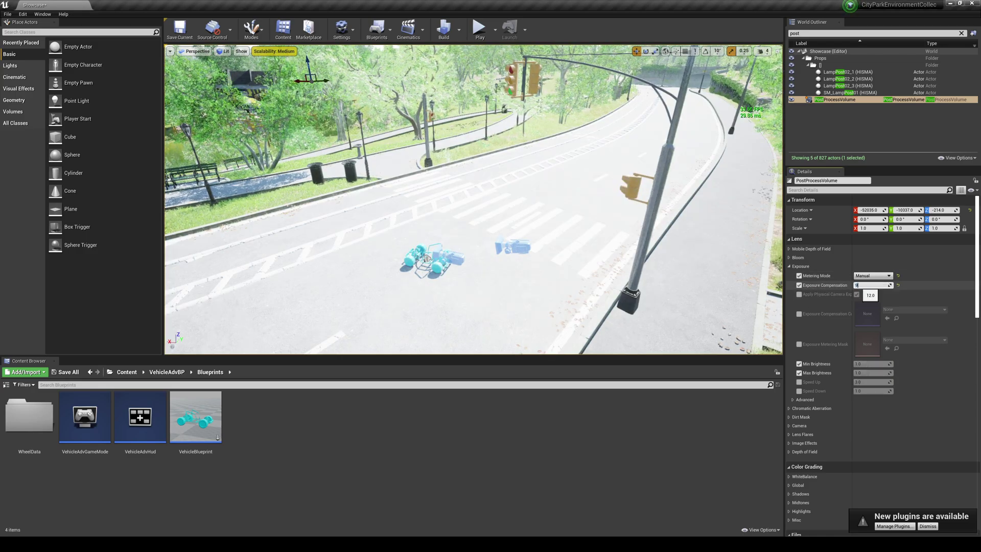
key(Return)
right_drag(664, 204, 552, 205)
right_drag(470, 266, 483, 266)
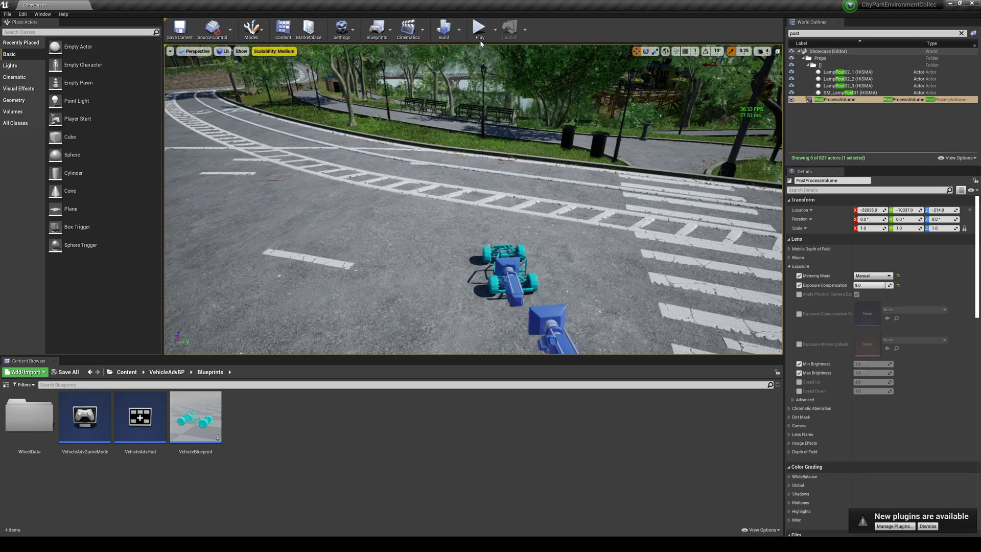
- Play the level, switch back and forth between the chase and in-car cameras, and stop the session
key(alt+p)
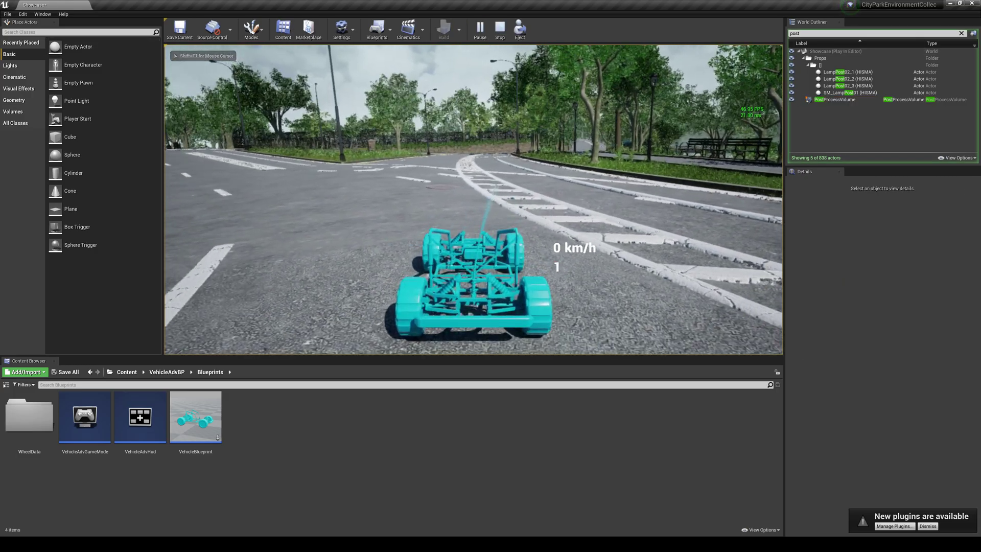
key(Tab)
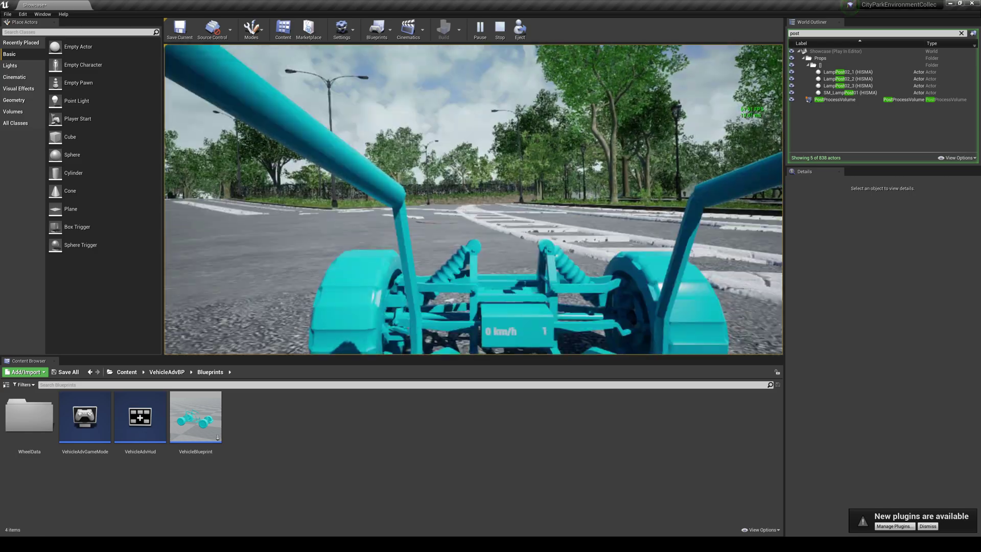
key(Tab)
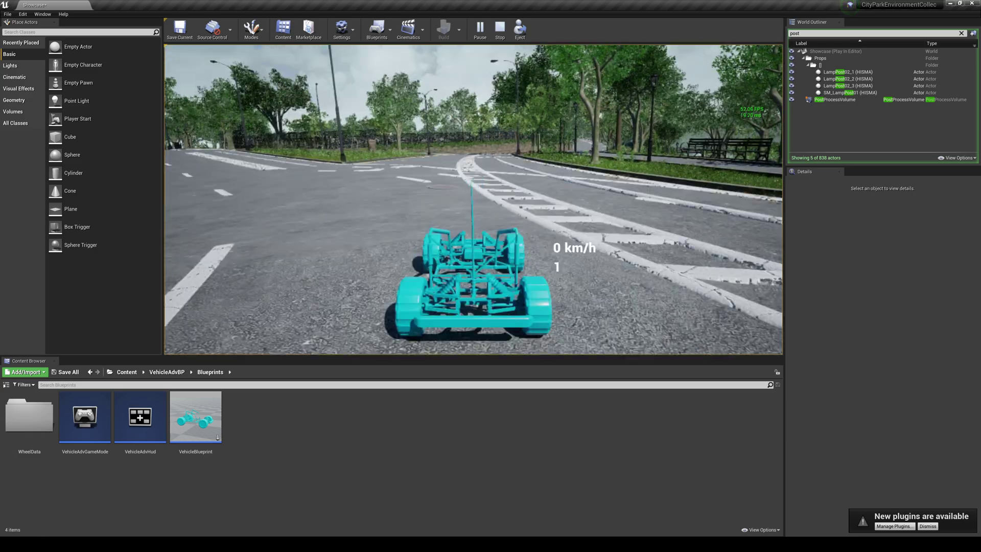
key(Tab)
key(Tab)
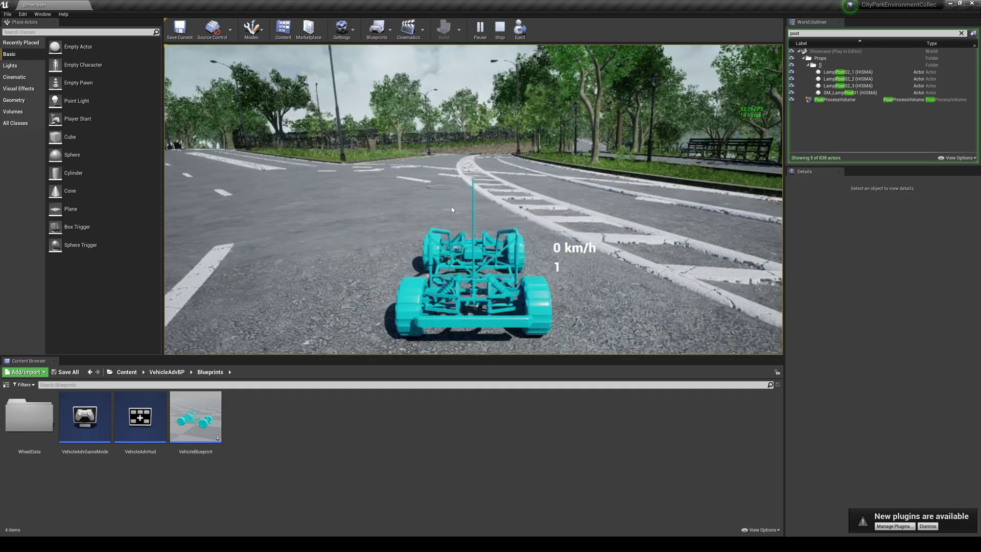
key(Escape)
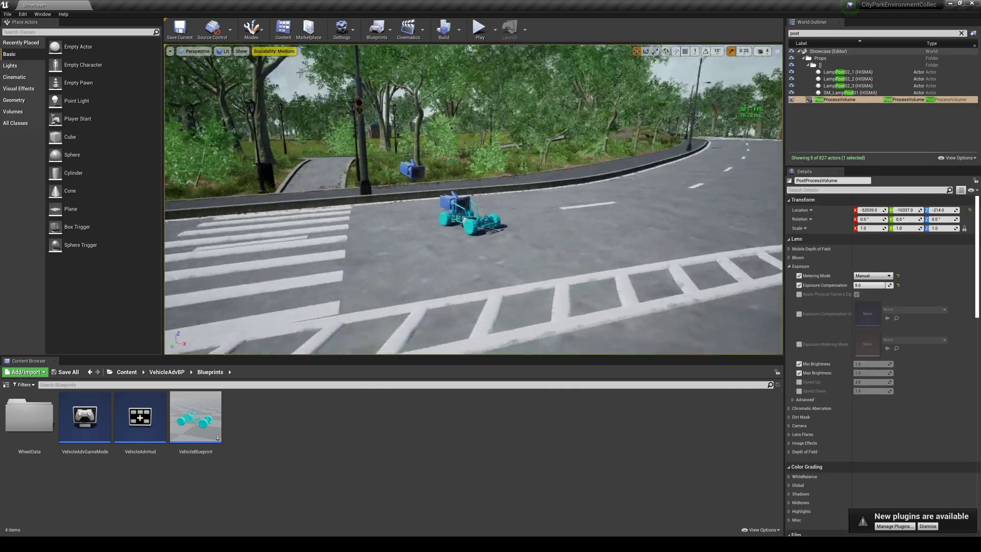
- Select the placed buggy on the road in the level viewport and clear the actor search filter
right_drag(470, 245, 532, 237)
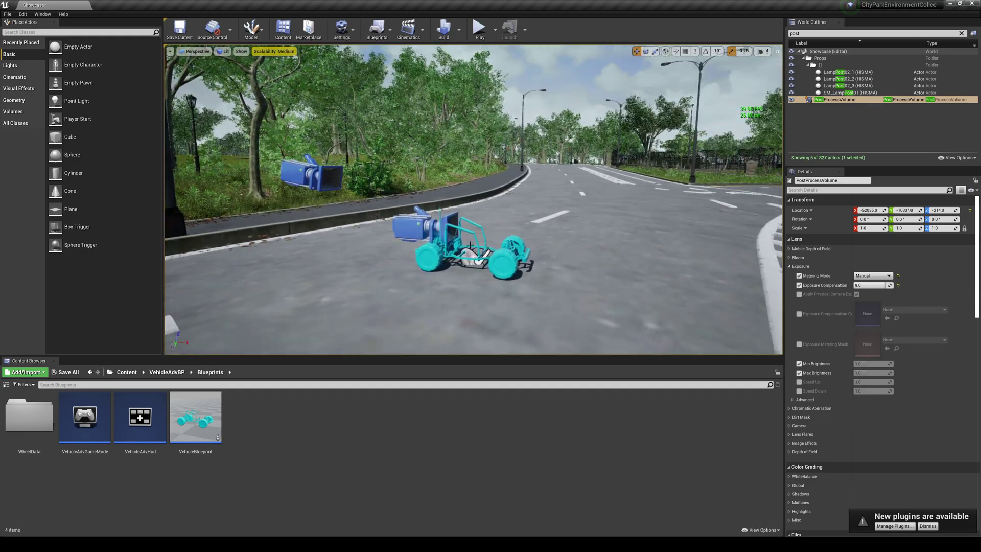
right_drag(470, 245, 482, 227)
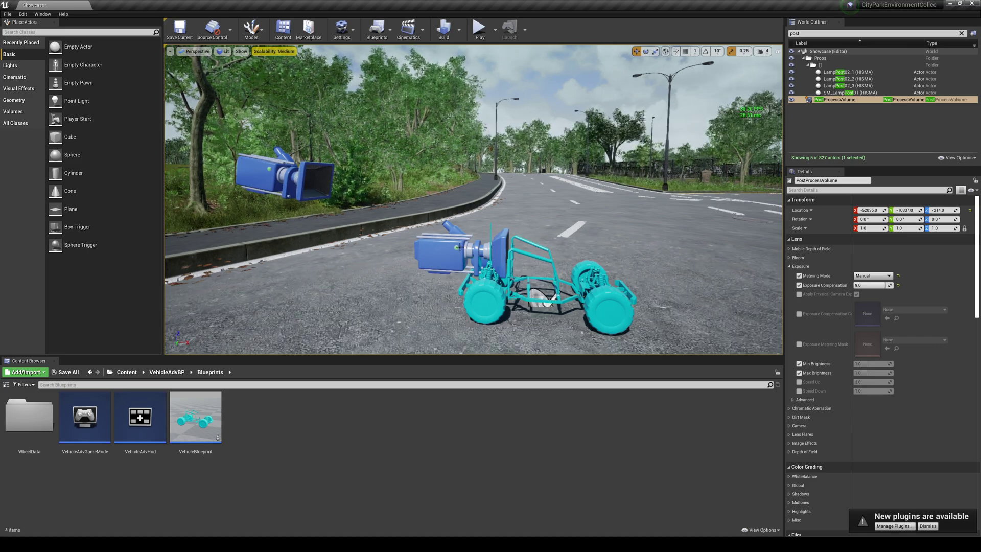
right_drag(460, 248, 396, 186)
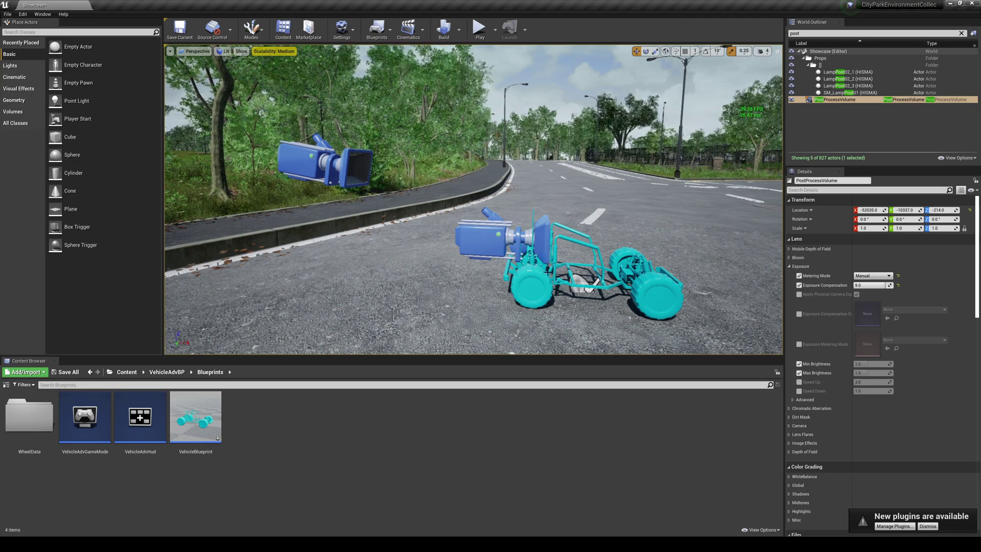
click(548, 272)
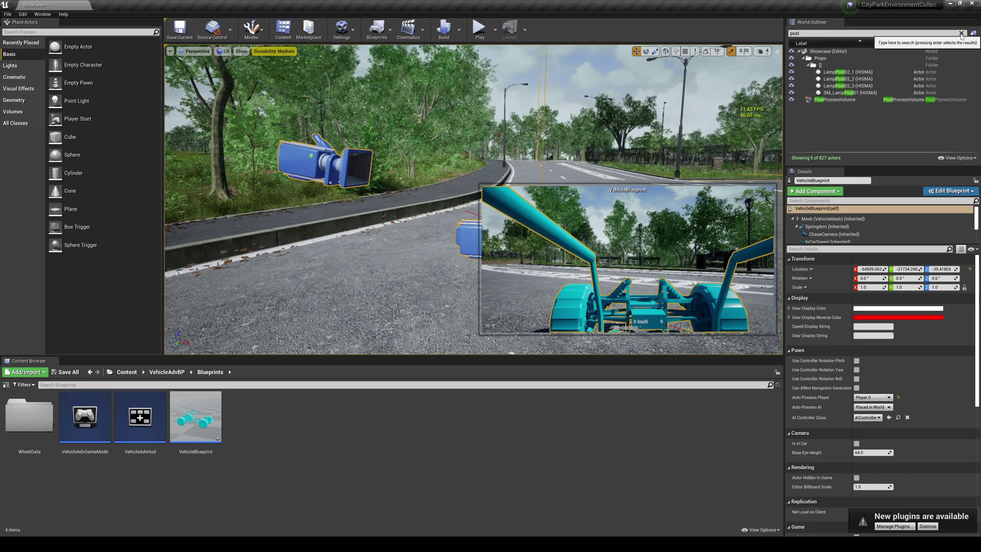
click(961, 34)
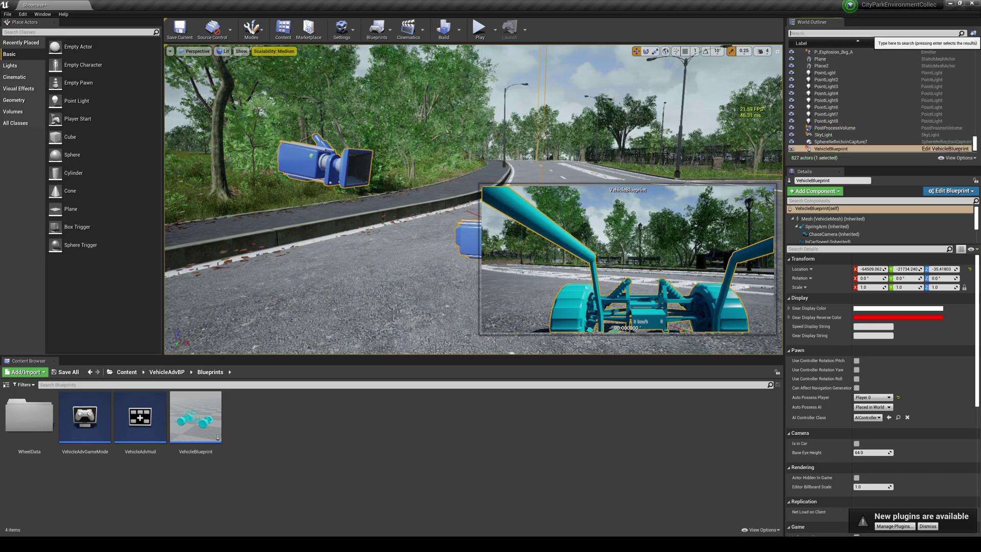
- Open VehicleBlueprint for editing and look over its event graph, including the camera switching and movement control sections
click(934, 150)
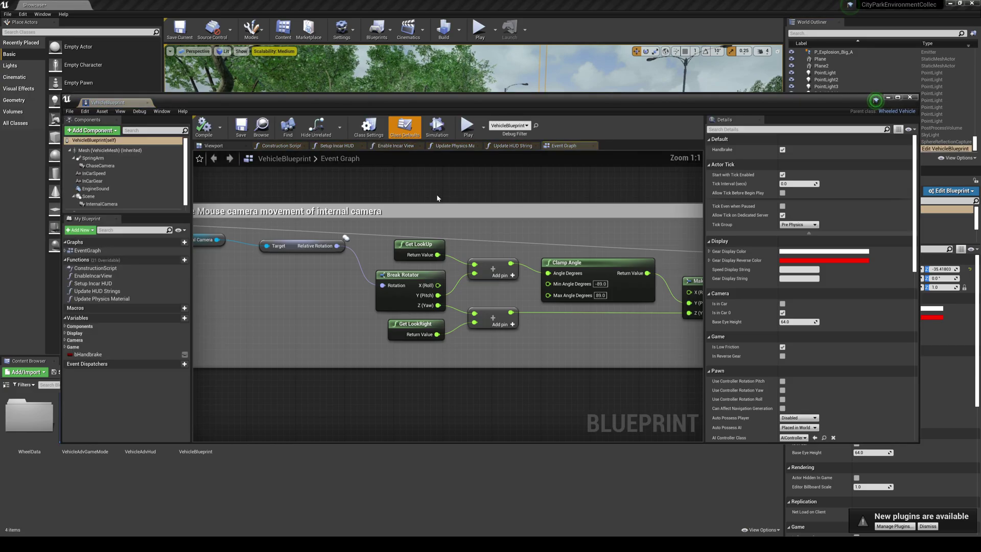
scroll(346, 238, down, 5)
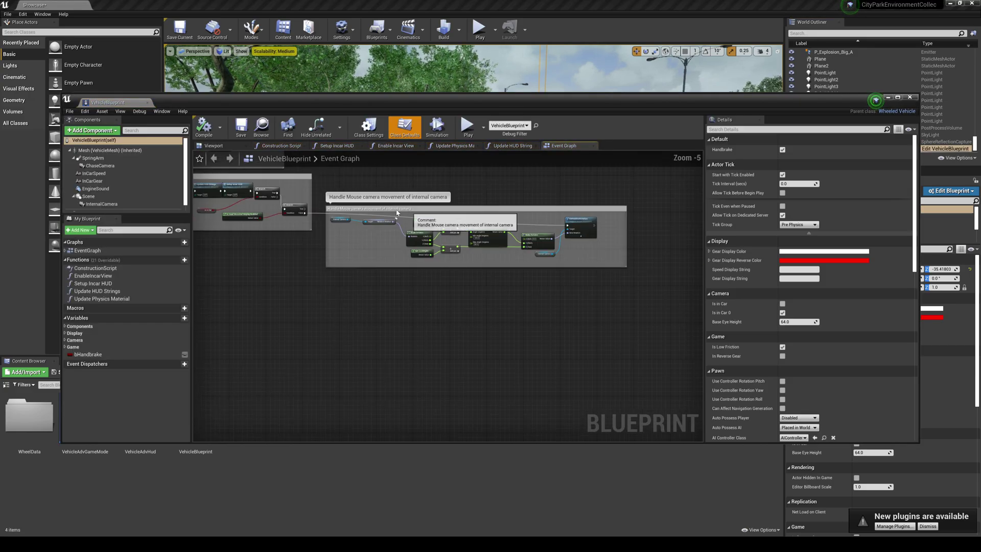
scroll(484, 321, down, 2)
right_drag(483, 321, 600, 352)
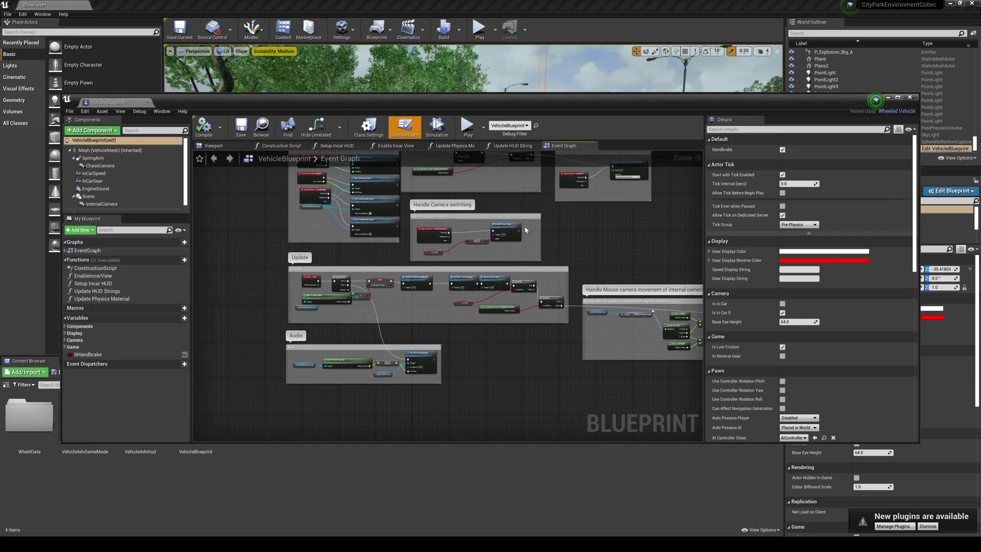
right_drag(578, 232, 588, 285)
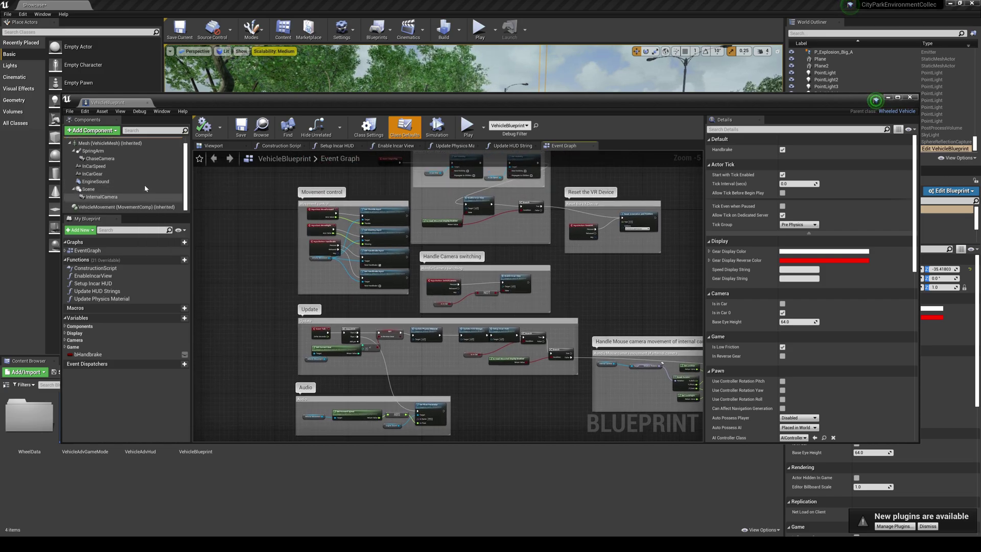
scroll(137, 169, down, 1)
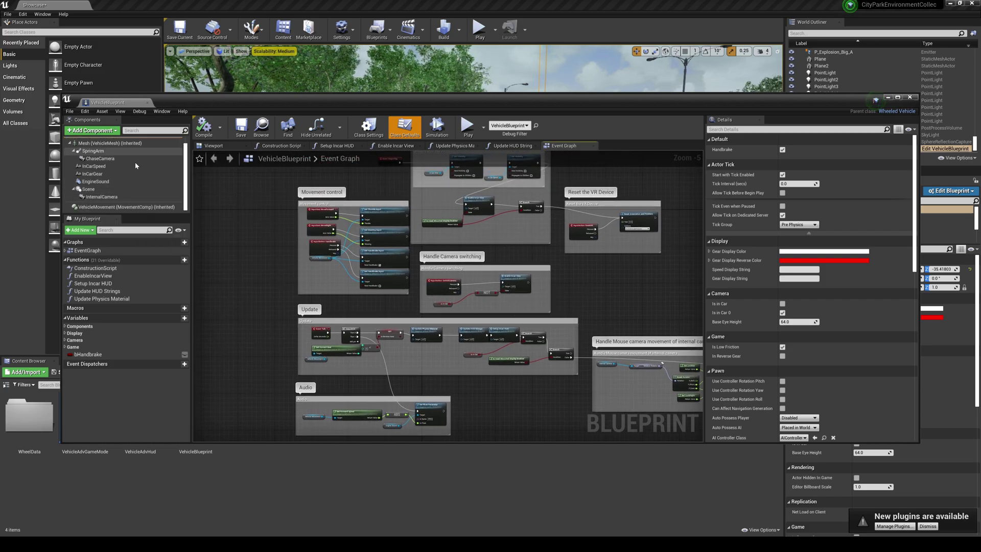
- Add a Cine Camera component to VehicleBlueprint and attach it under the Scene component
click(92, 131)
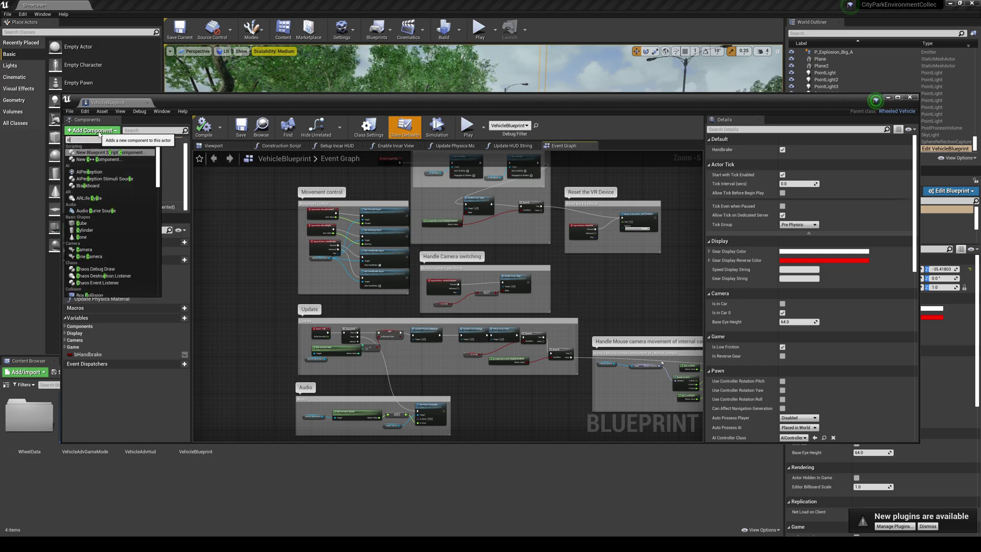
text(cam)
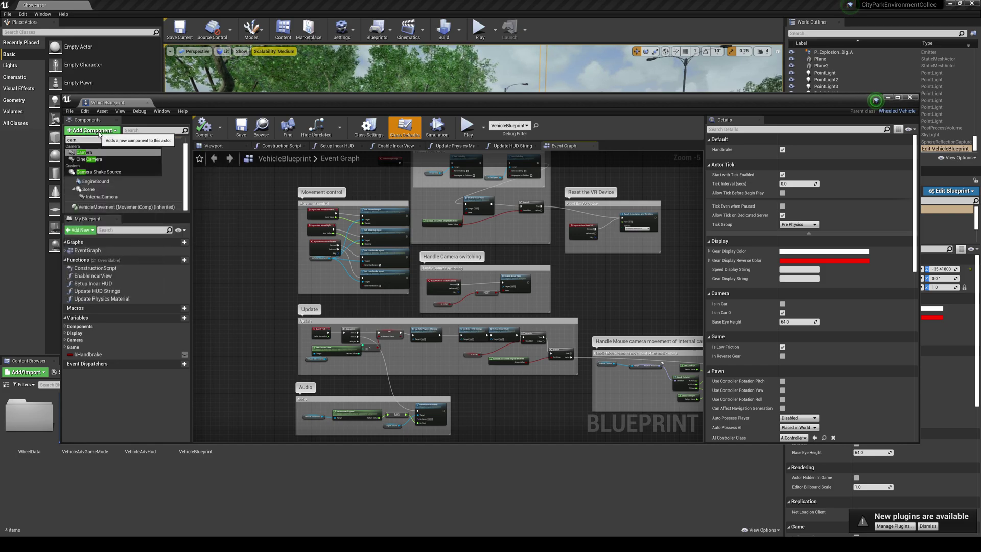
click(92, 160)
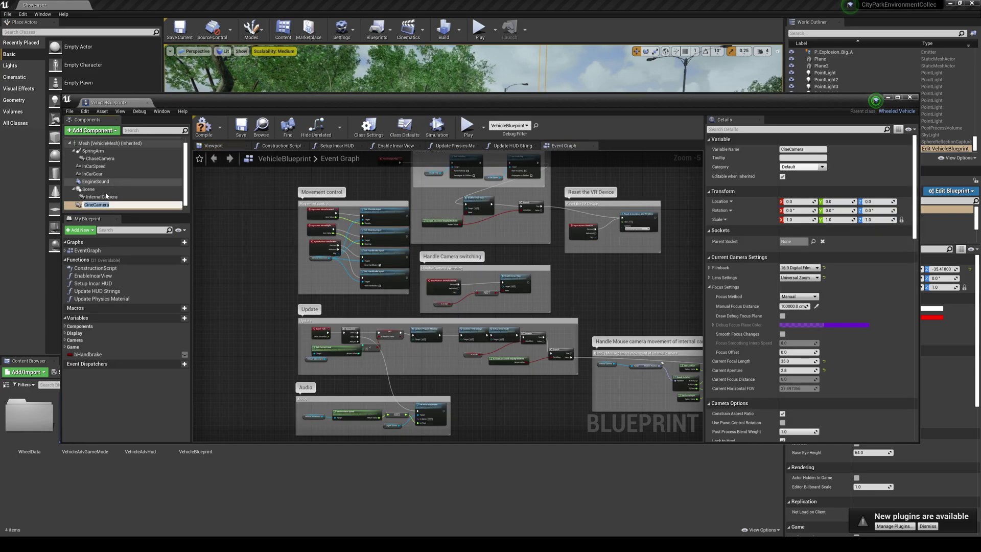
scroll(106, 195, down, 1)
drag(77, 196, 86, 182)
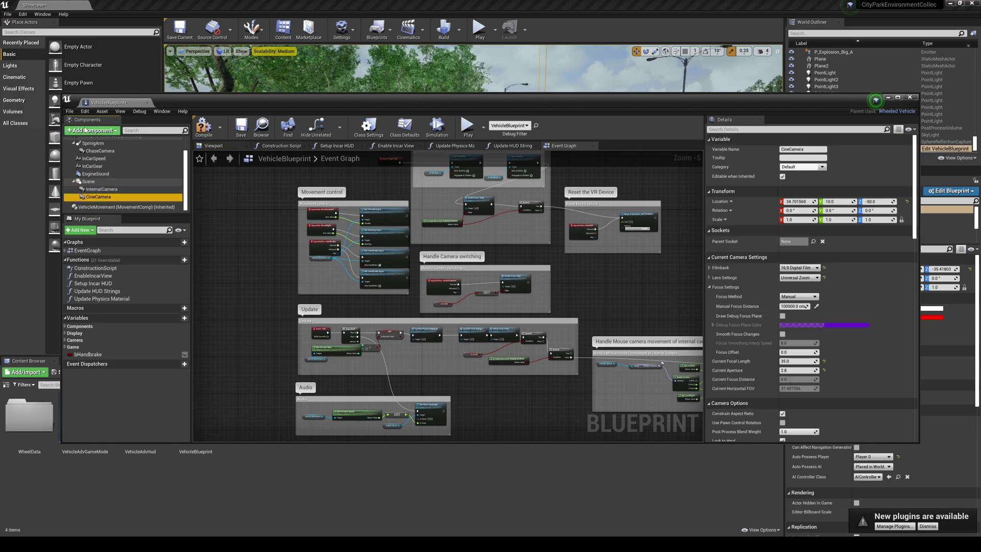
- Compile and save VehicleBlueprint, and test the vehicle in a short play session of the level
click(201, 128)
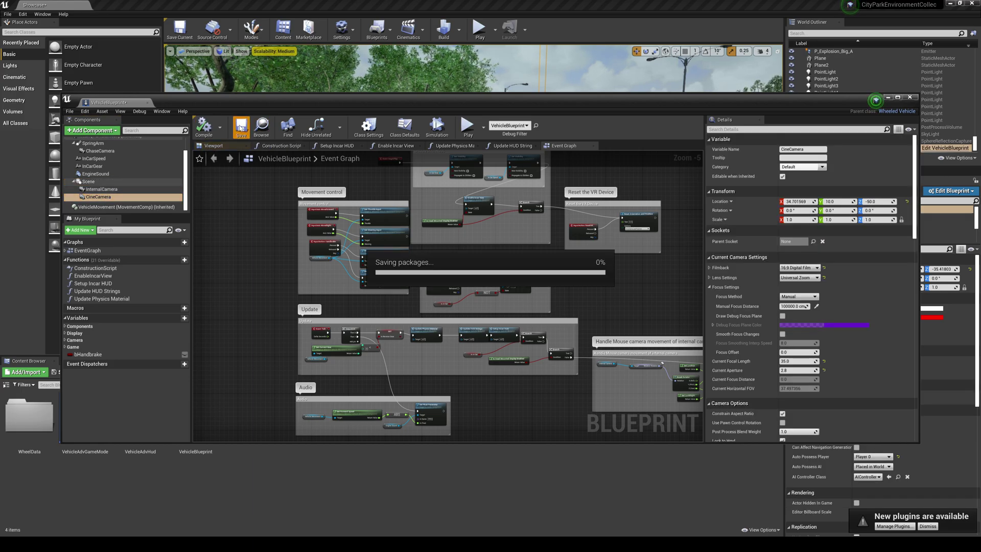
click(240, 128)
click(888, 98)
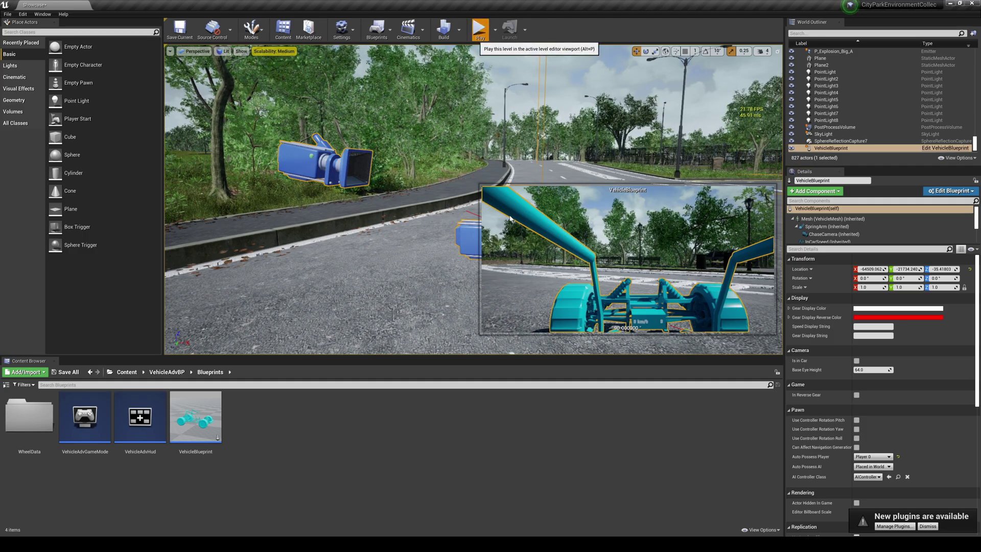
key(alt+p)
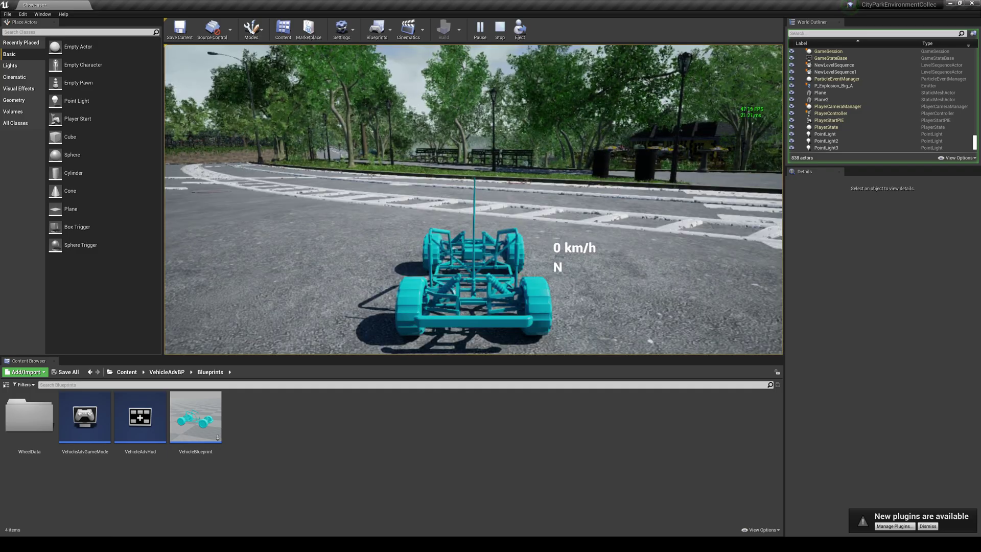
key(Escape)
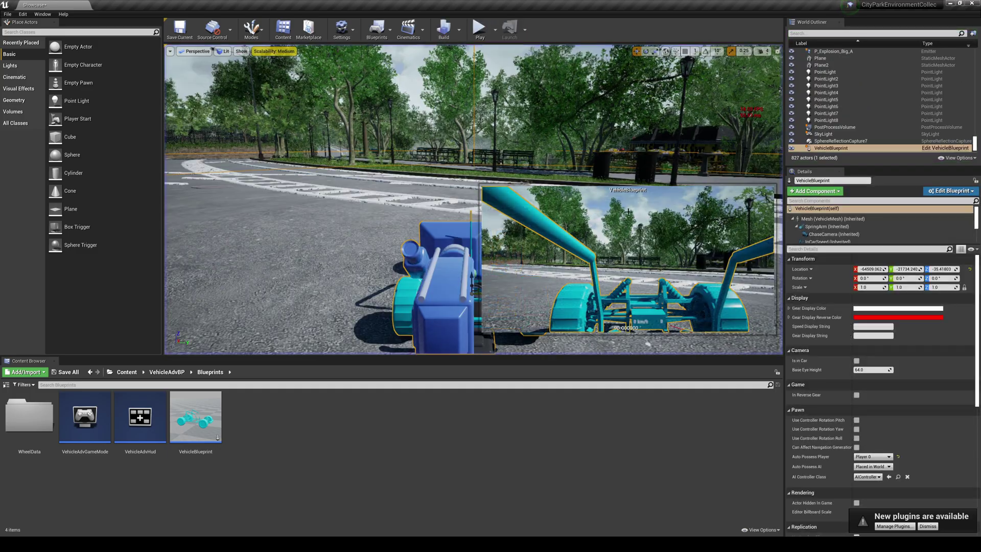
- Reopen VehicleBlueprint, show its component viewport, and lower the viewport camera speed to 2
right_drag(459, 209, 383, 225)
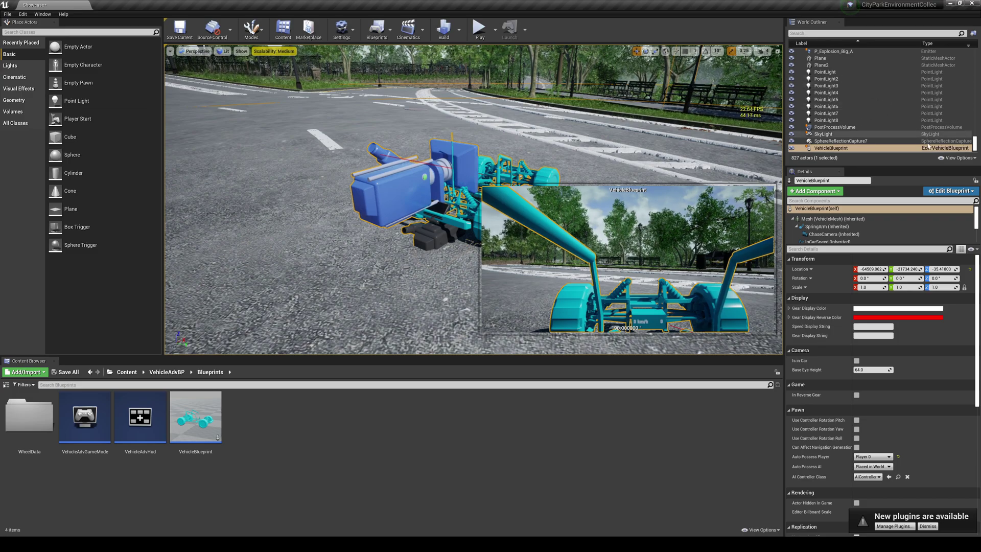
click(946, 148)
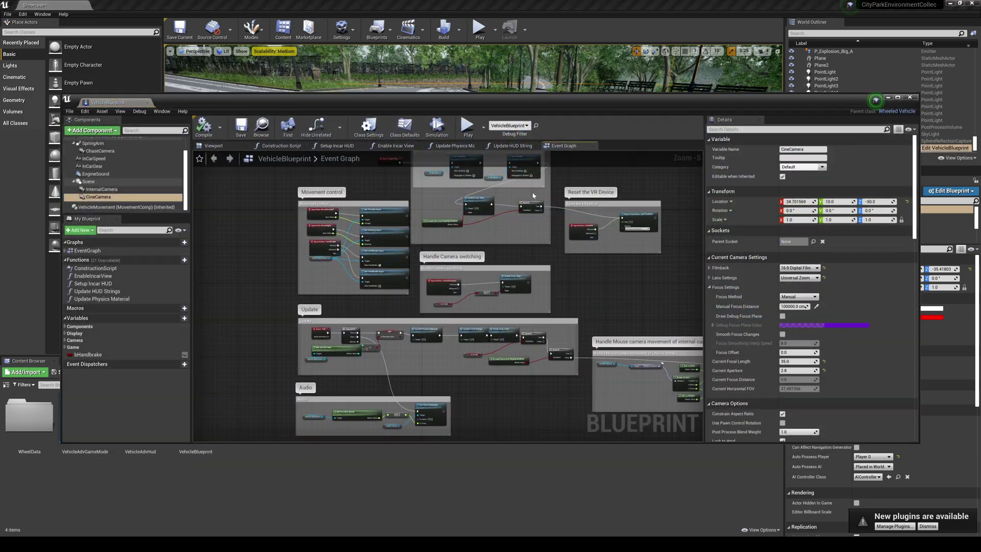
click(214, 146)
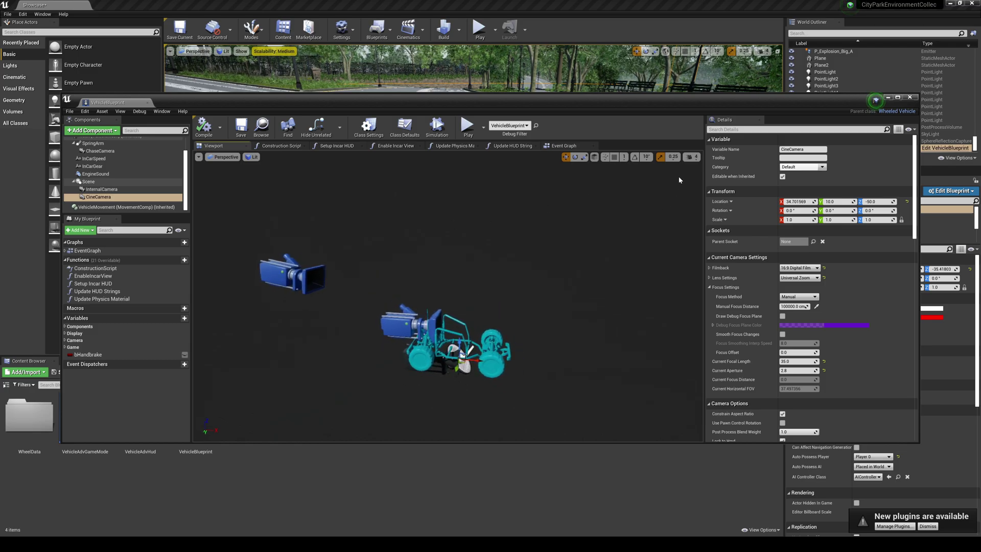
click(692, 157)
- Raise the CineCamera component to a Z location of about 7.5 and rotate it to a yaw of about -91°
right_drag(448, 296, 417, 368)
key(w)
drag(465, 307, 529, 313)
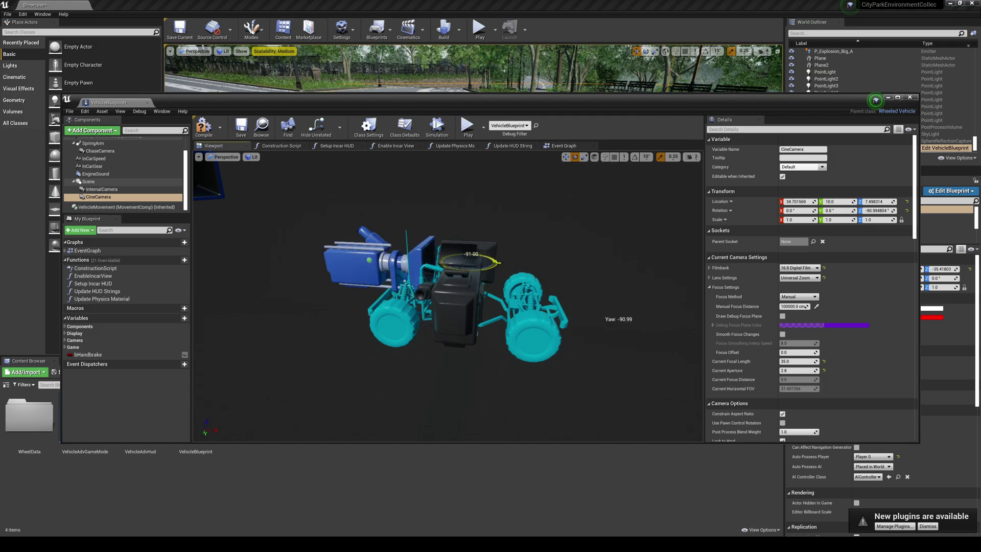
drag(488, 264, 483, 265)
- Move the CineCamera component on the buggy to a location of about X 31, Y -26
key(f)
right_drag(483, 265, 417, 256)
alt+drag(503, 277, 516, 279)
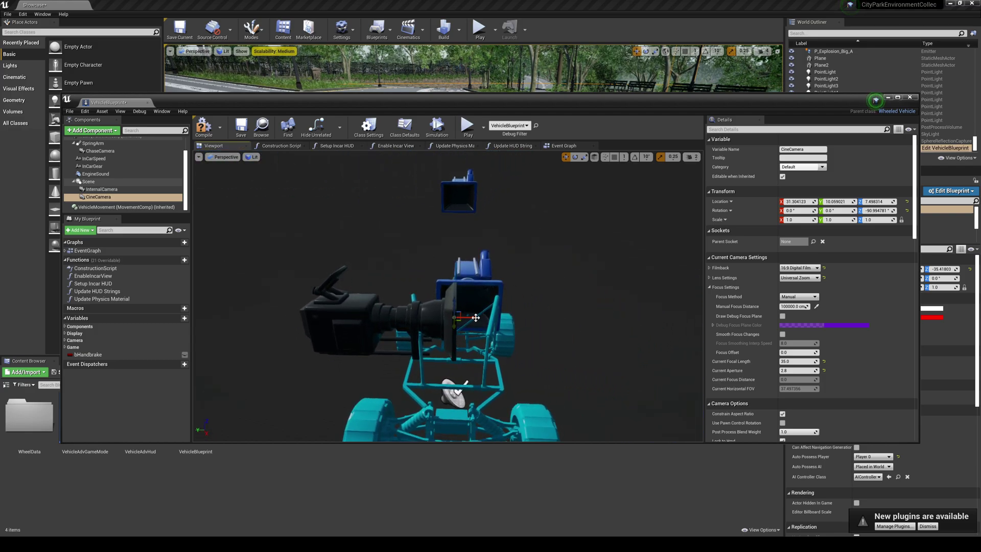
drag(474, 318, 447, 313)
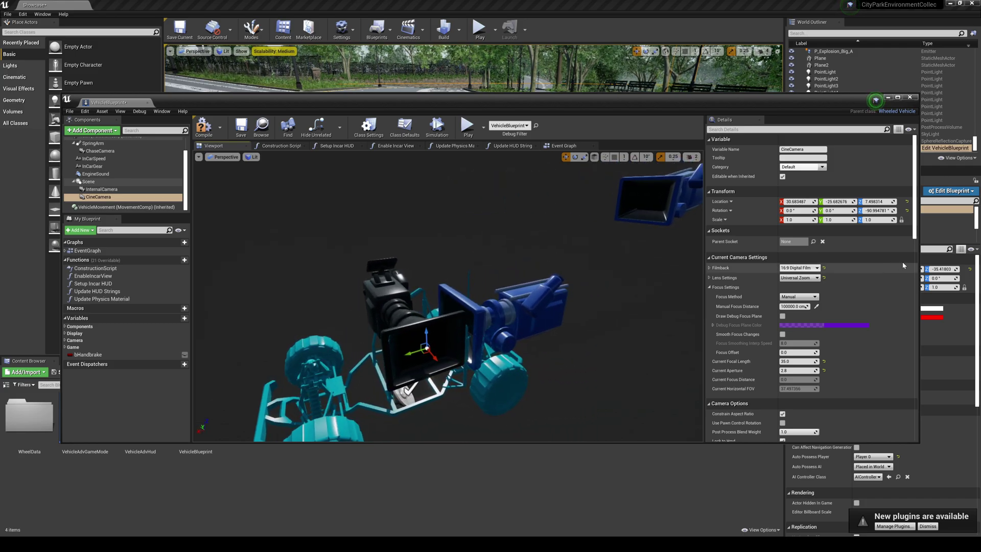
- Set the CineCamera component's filmback to Full Frame DSLR, compile VehicleBlueprint, and minimize its editor
click(800, 269)
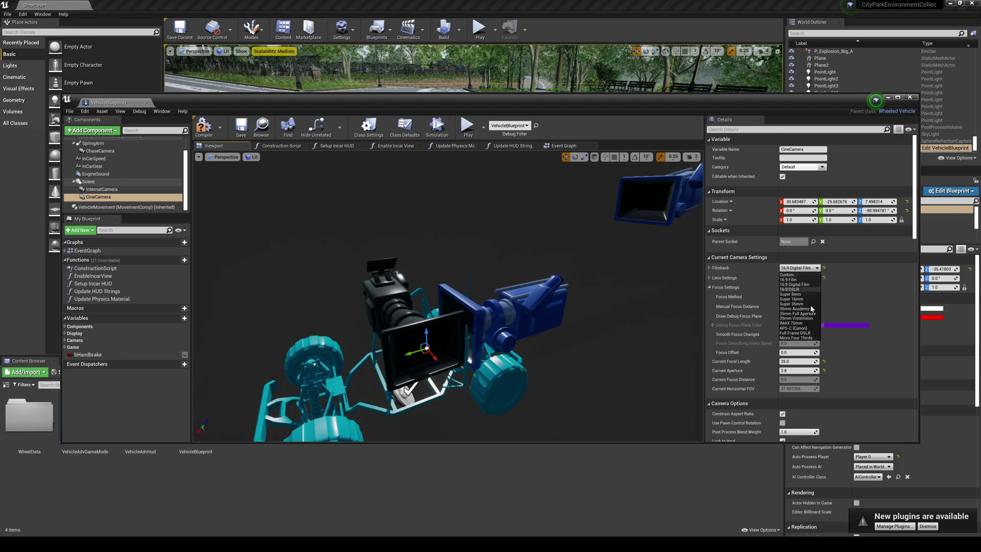
click(806, 333)
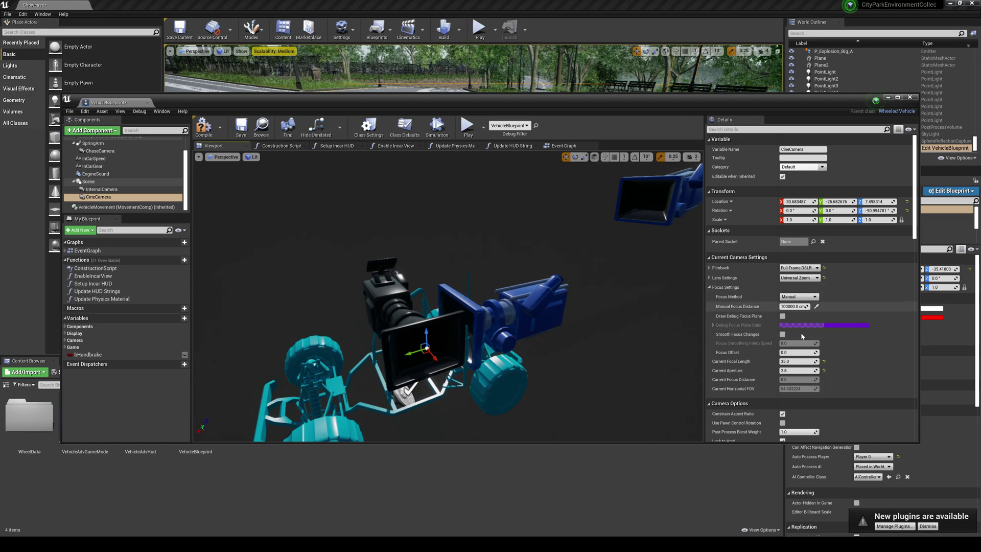
click(204, 126)
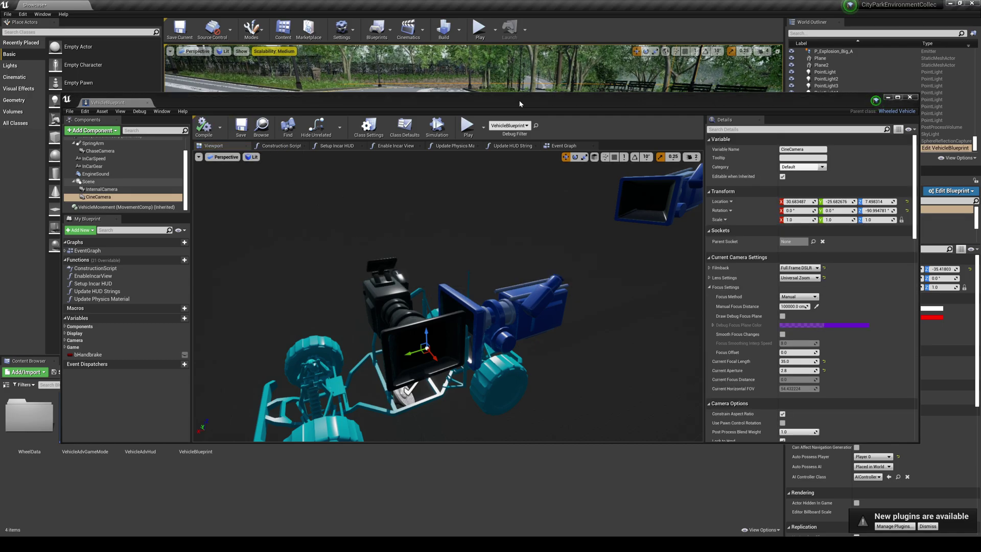
click(889, 97)
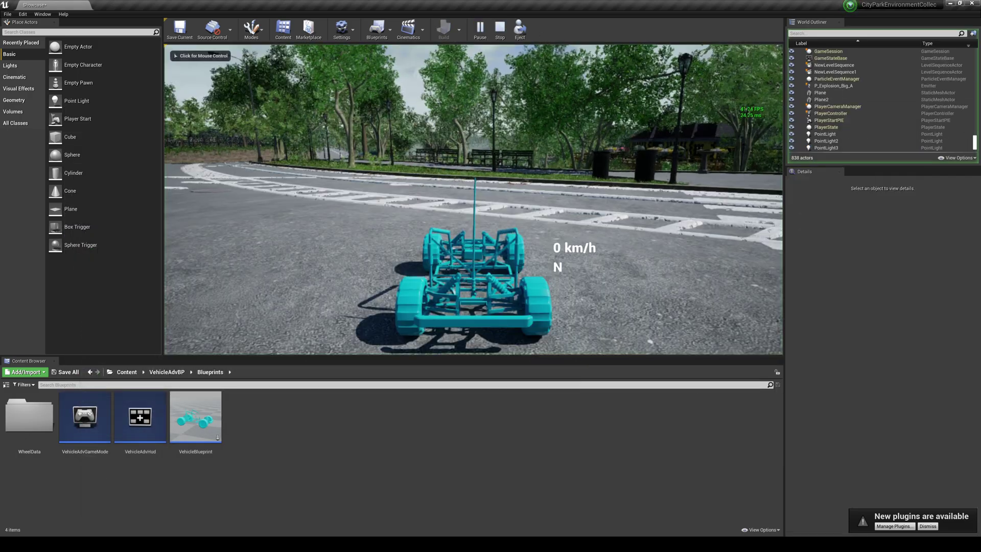
- Test-drive the buggy in a play session through its onboard camera, and stop the session
click(648, 340)
key(Tab)
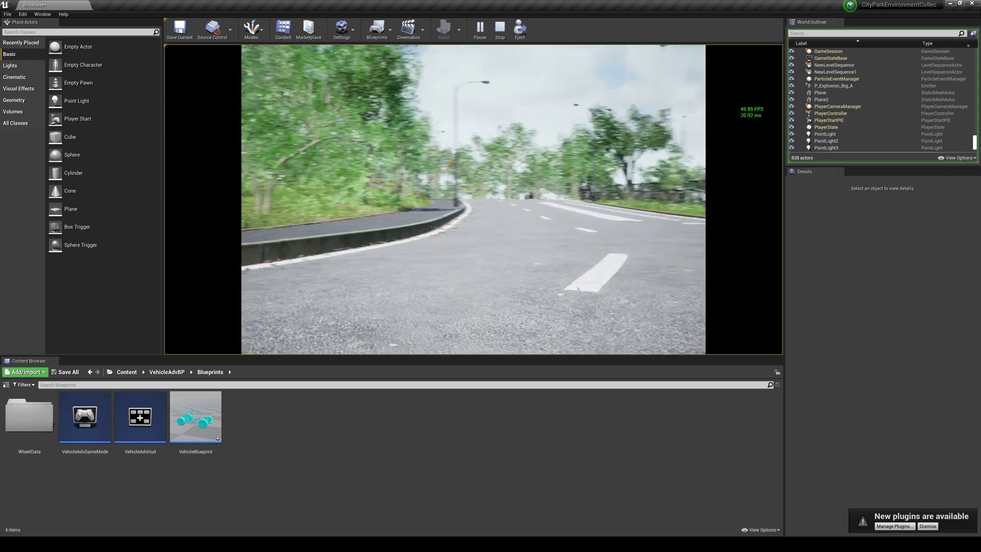
key(w)
key(a)
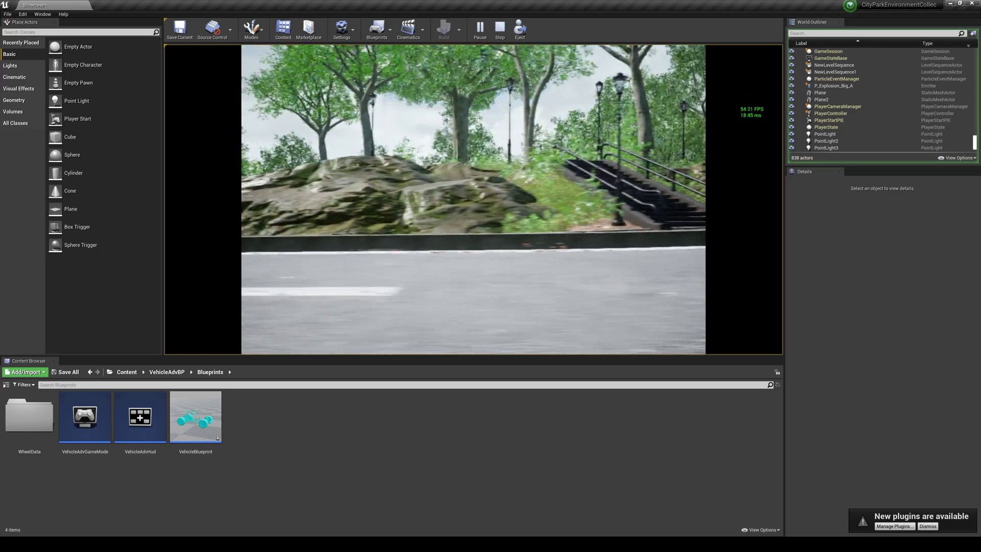
key(Escape)
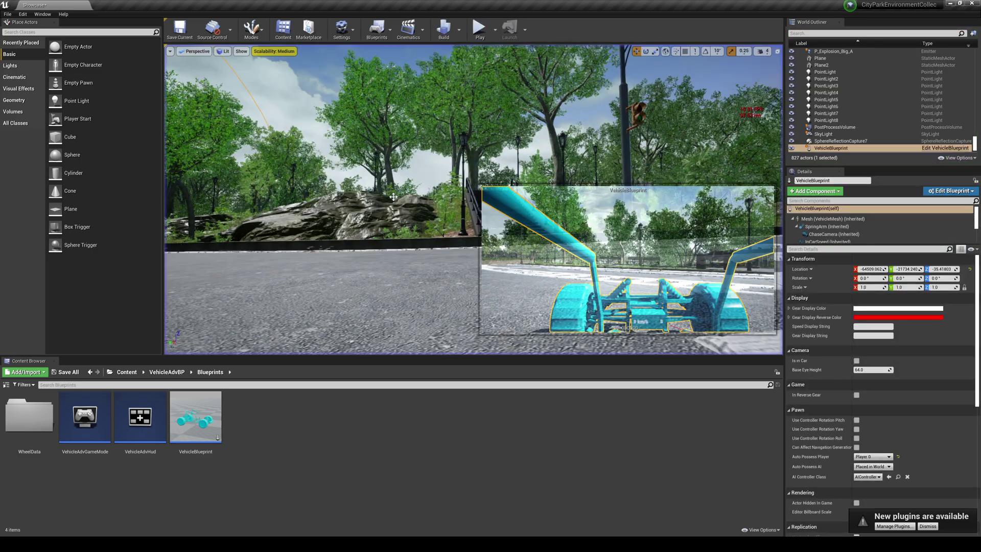
- Return the Content Browser to the Content folder, and open the Sequence Recorder docked beside it
right_drag(414, 208, 568, 256)
right_drag(490, 230, 516, 231)
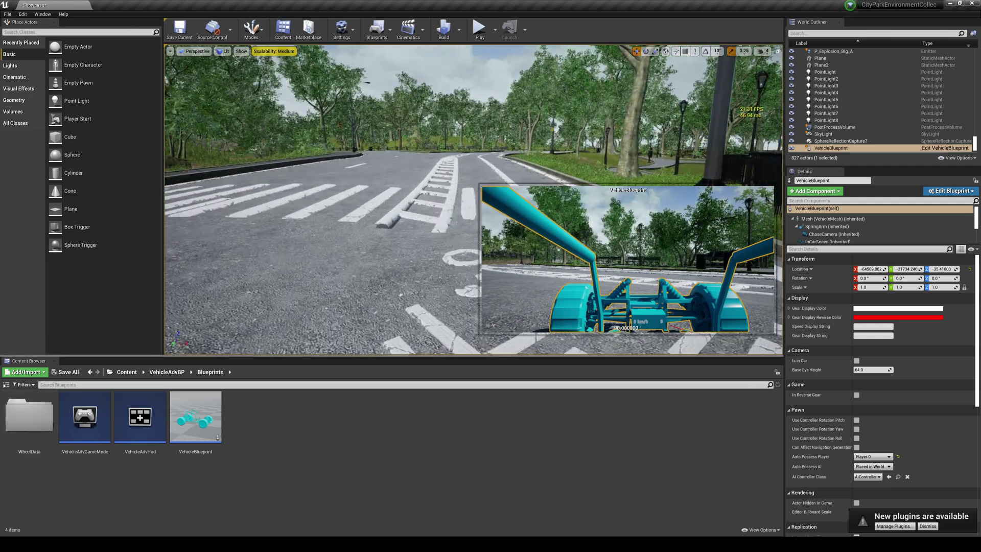
click(127, 372)
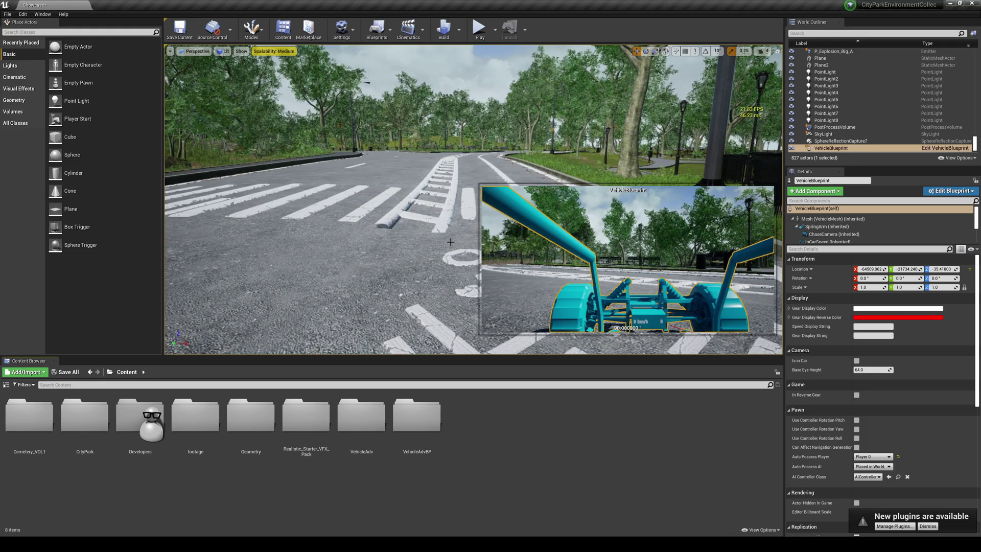
click(44, 14)
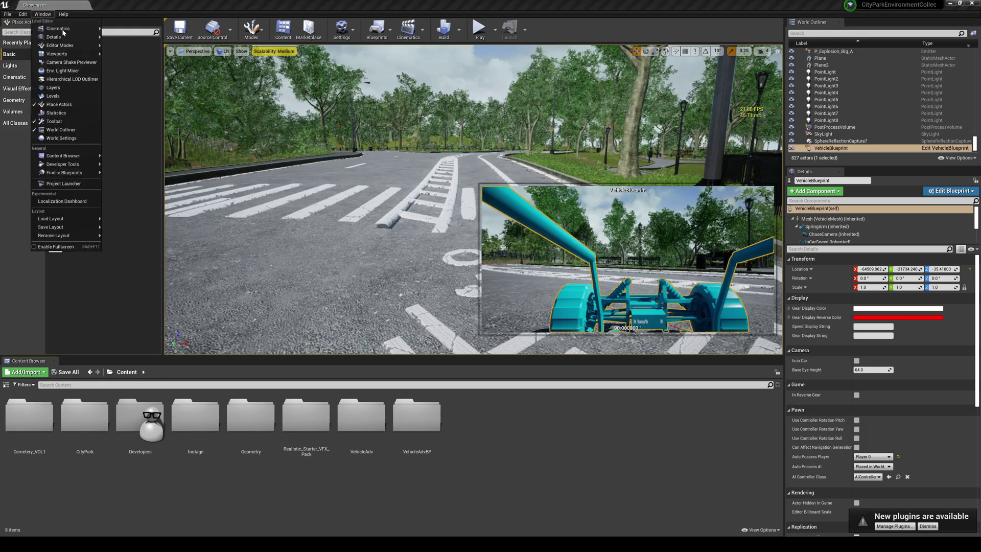
click(135, 29)
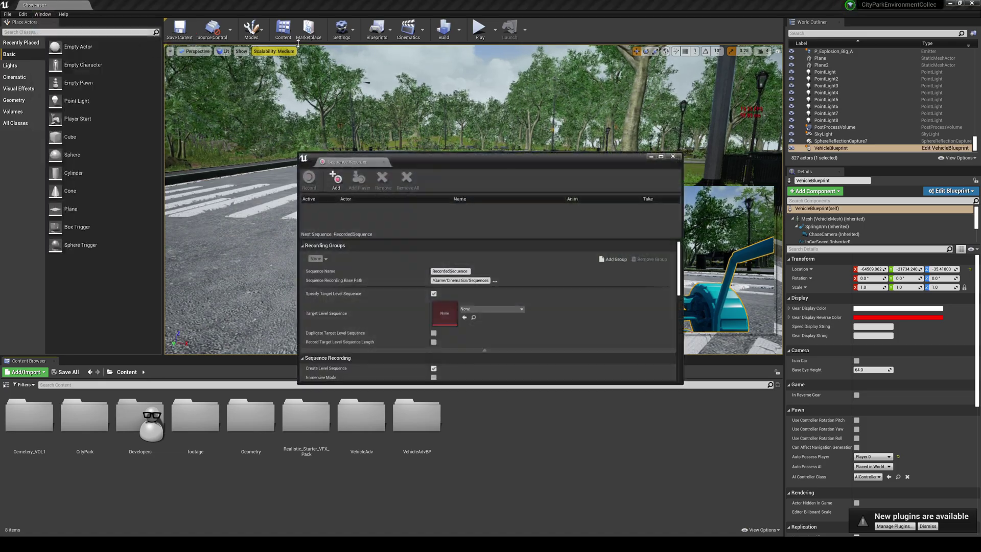
drag(335, 165, 38, 363)
- Add the selected VehicleBlueprint actor to the Sequence Recorder's recording list and enlarge the recorder's area
click(37, 384)
click(38, 387)
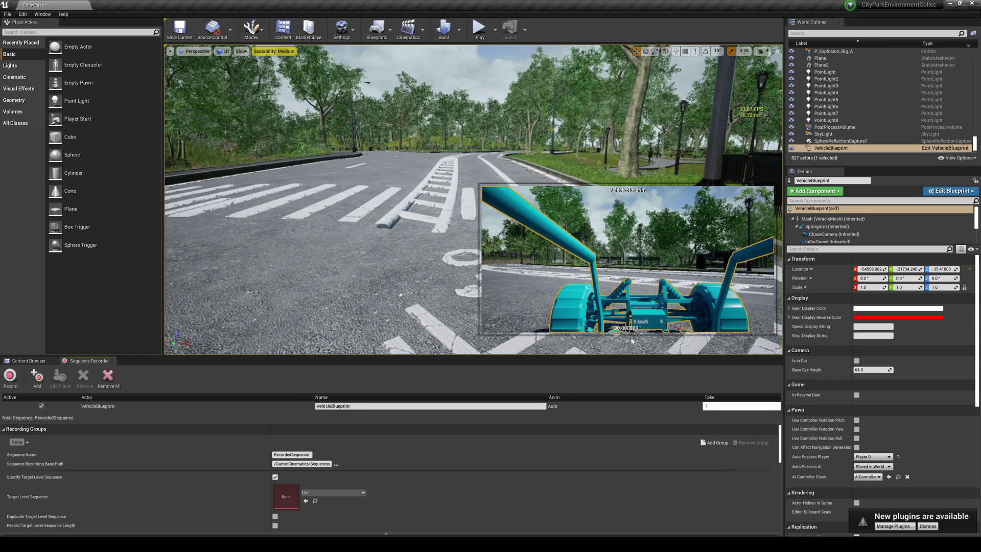
click(307, 406)
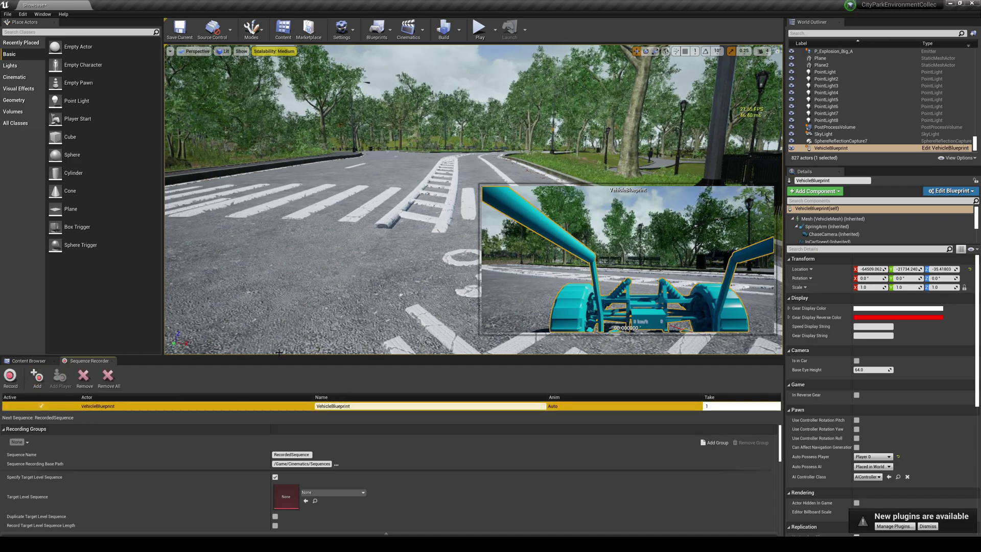
drag(278, 356, 271, 318)
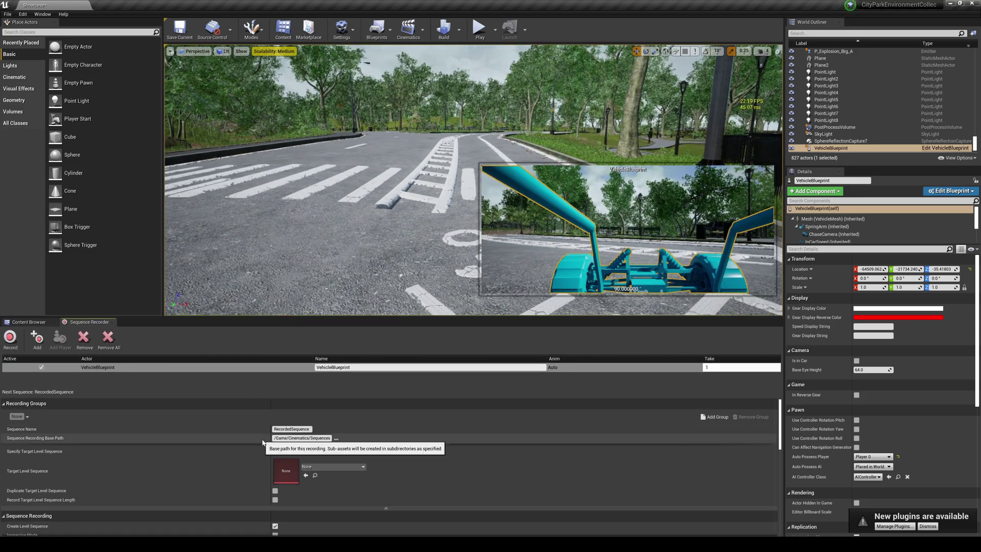
- Change the first class entry under Classes and Properties to Record to CineCameraComponent
scroll(262, 440, down, 3)
scroll(261, 439, down, 4)
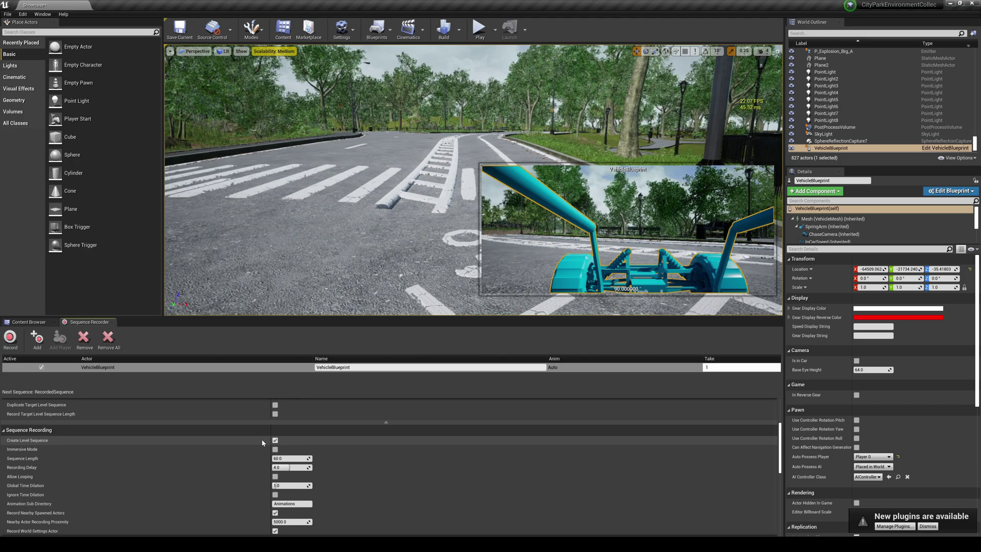
scroll(262, 440, down, 9)
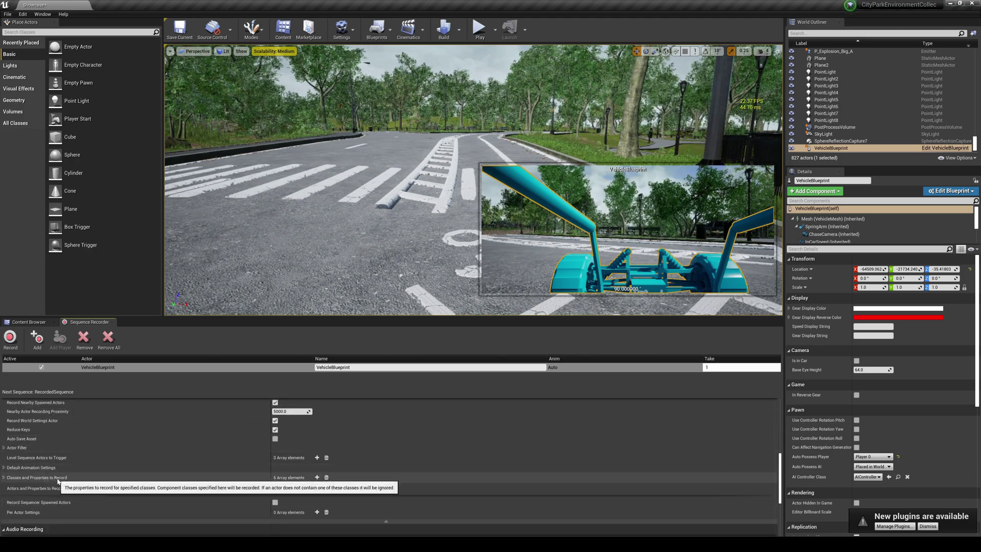
click(4, 478)
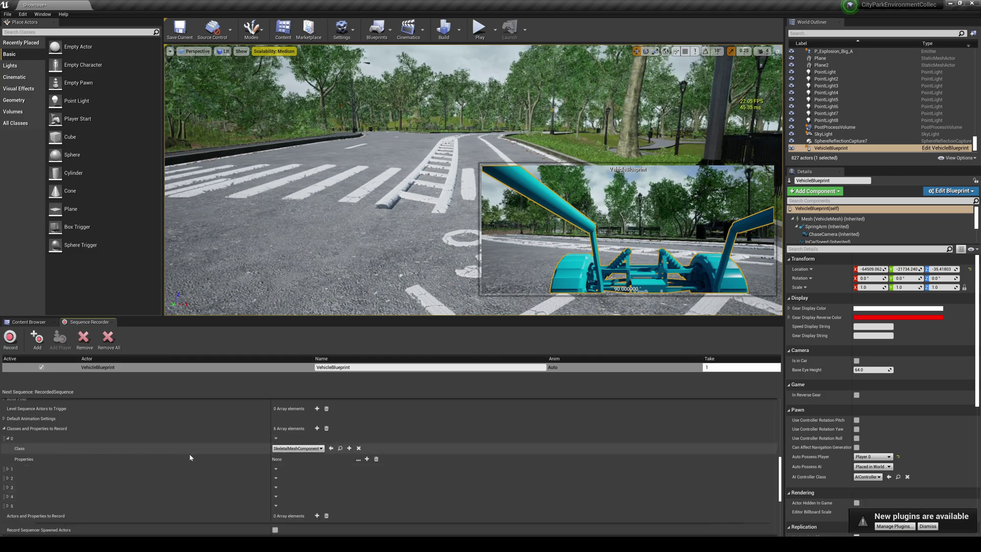
scroll(300, 453, down, 2)
click(300, 449)
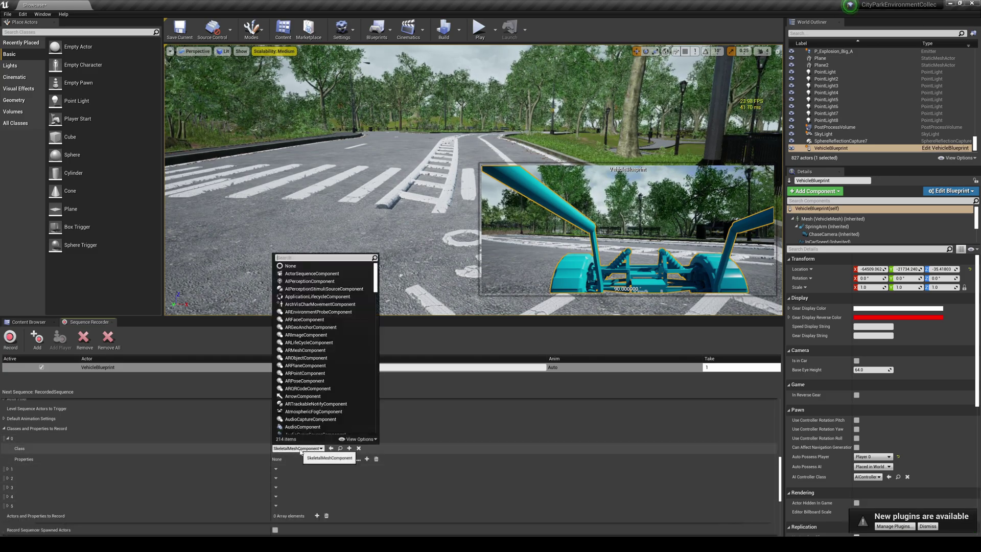
text(ci)
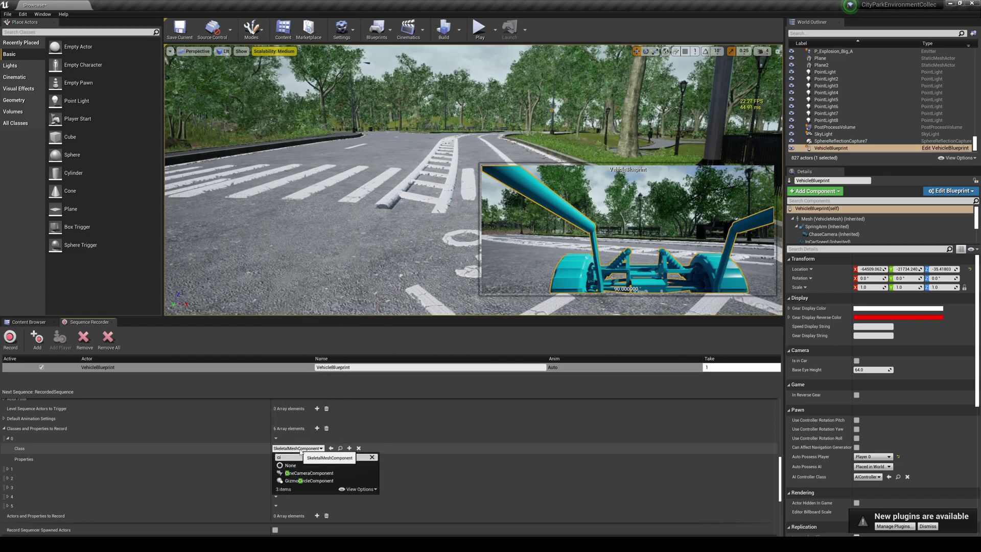
click(344, 473)
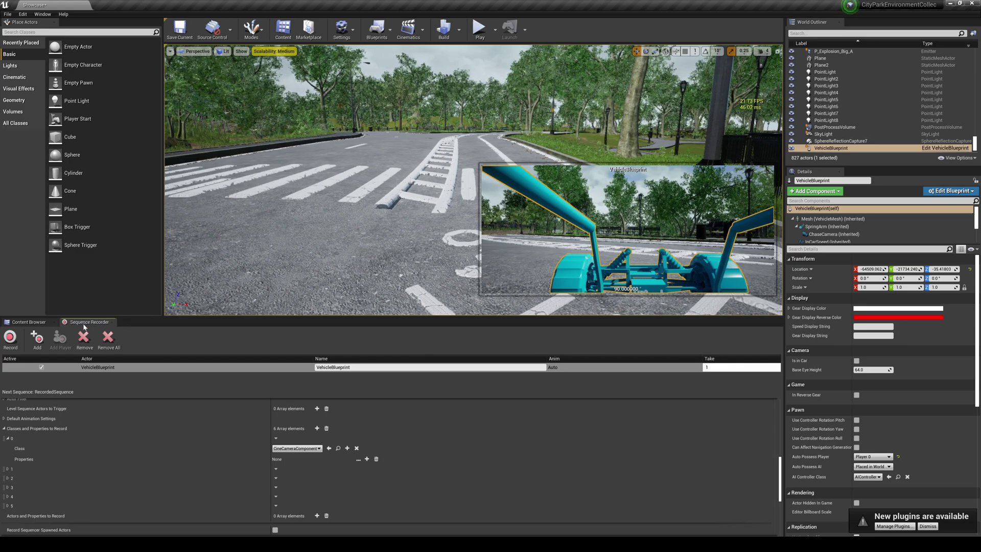
- Record a take of the buggy being driven through the level, and end the play session to finish it
click(11, 339)
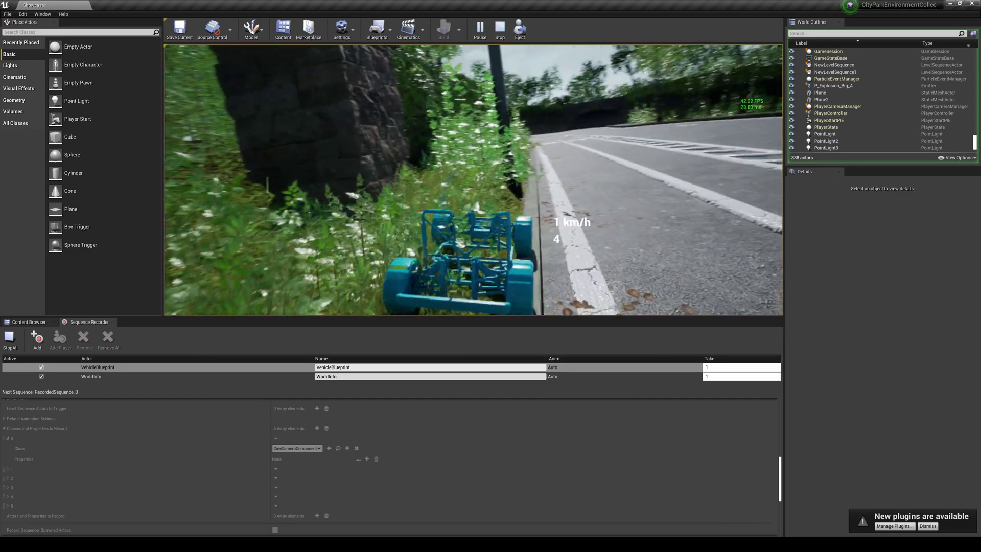
key(Escape)
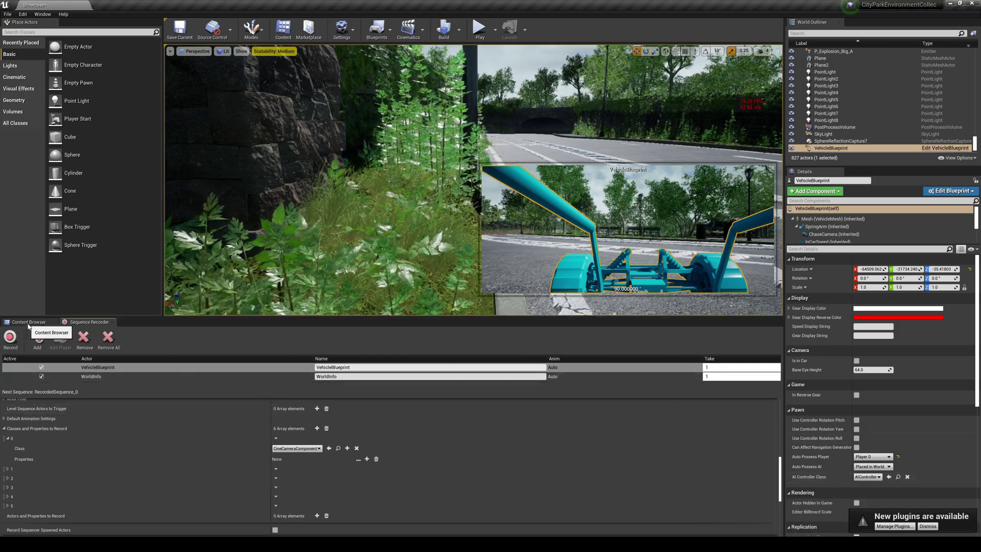
- Open RecordedSequence from the Cinematics/Sequences folder and dock the Sequencer beside the Sequence Recorder
click(44, 323)
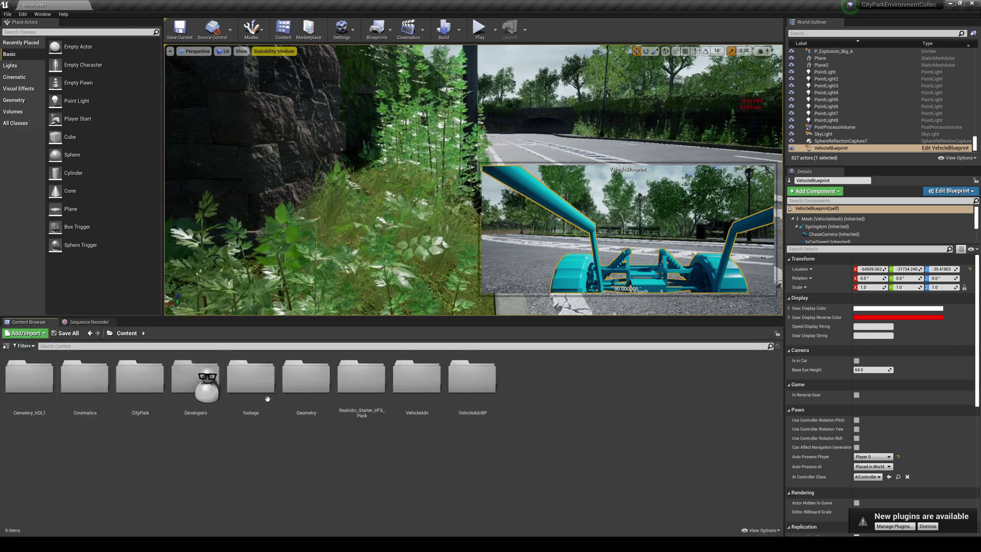
double_click(85, 378)
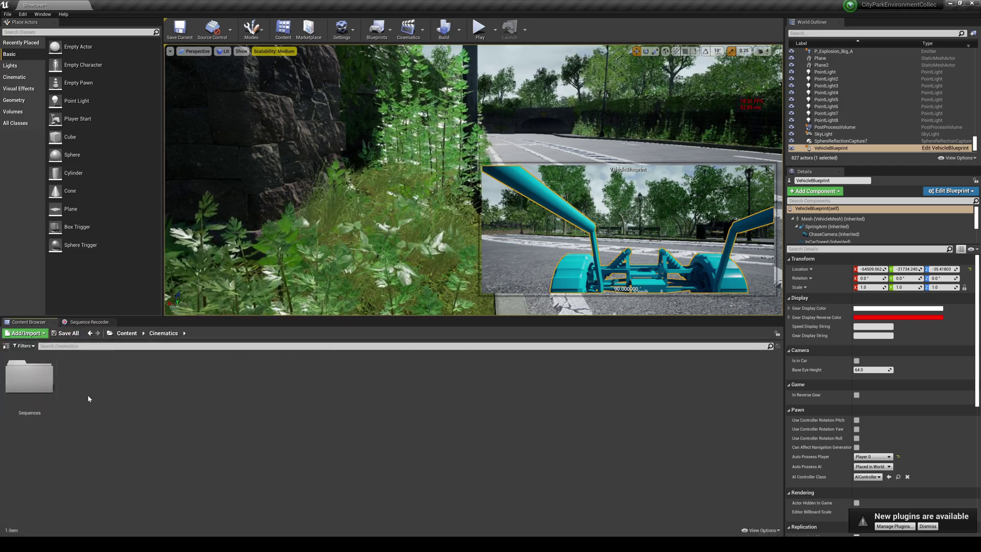
double_click(29, 378)
double_click(29, 378)
double_click(29, 379)
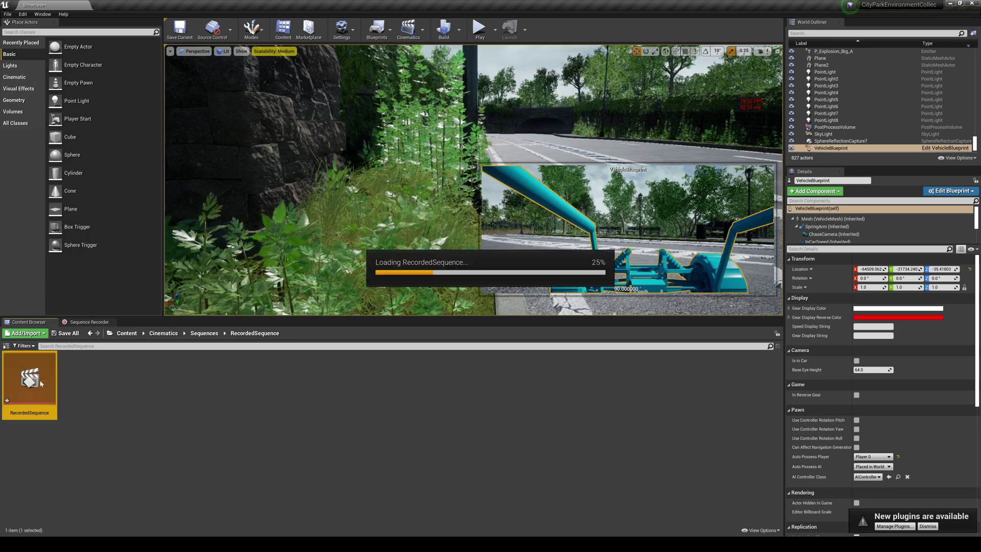
drag(319, 161, 146, 322)
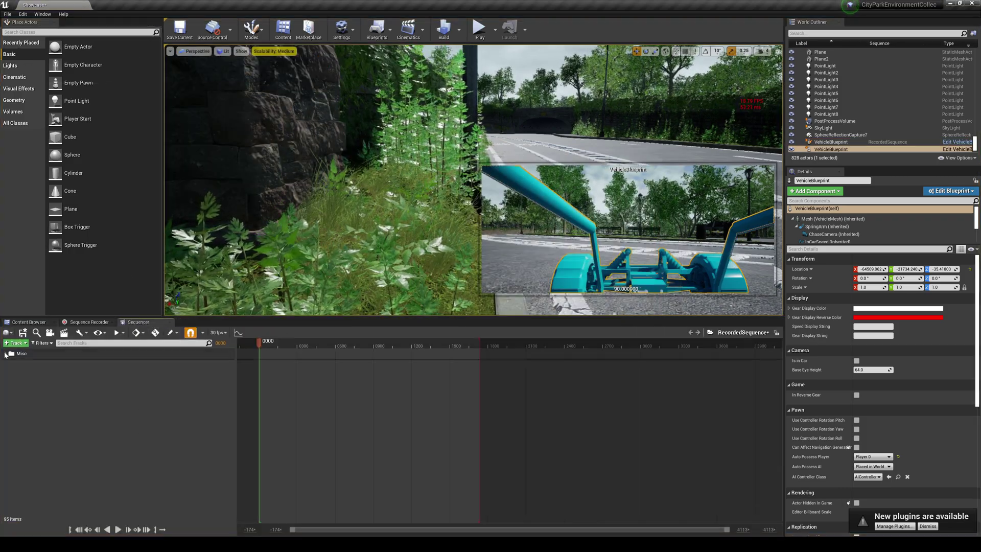
- Select the recorded VehicleBlueprint track, and scrub and play the take to review its camera view
click(15, 363)
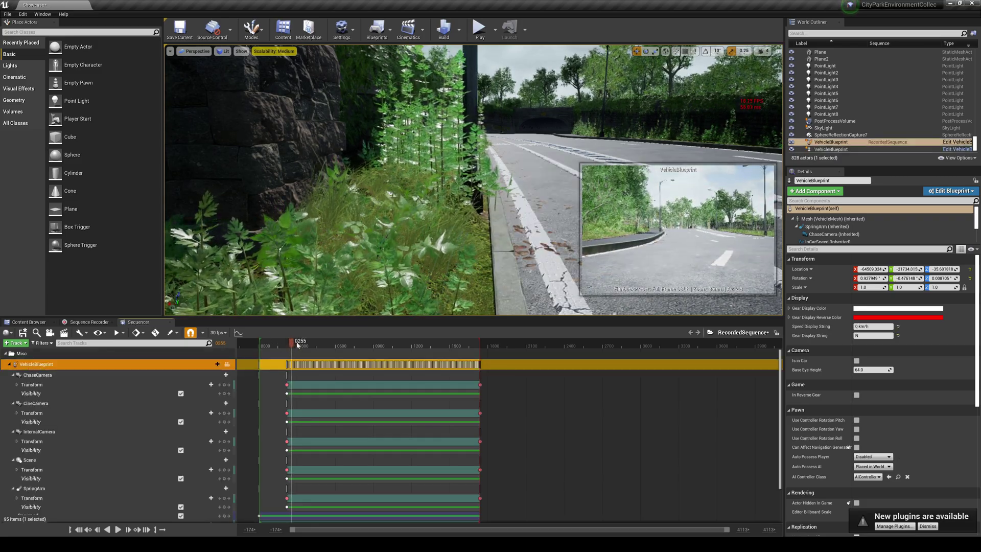
drag(290, 341, 312, 346)
key(space)
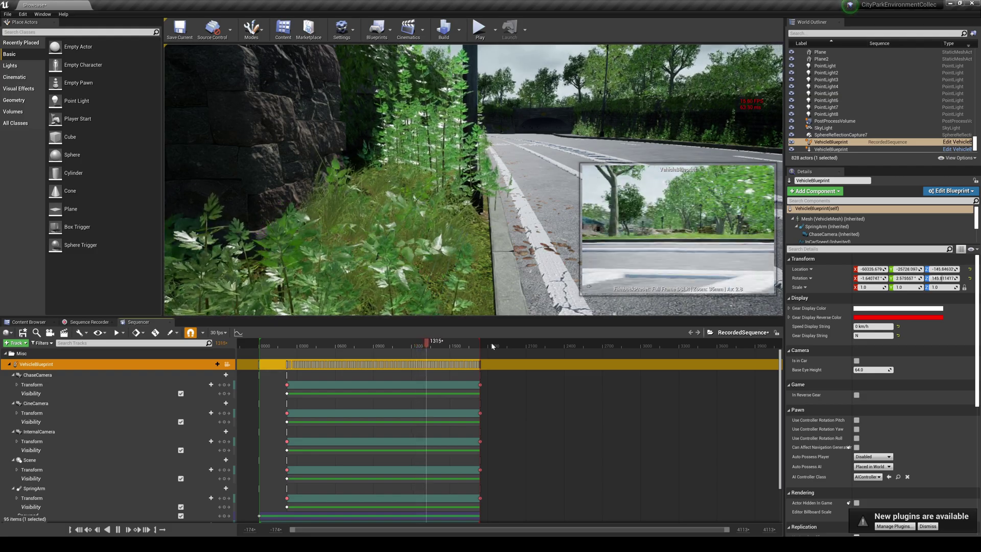
key(space)
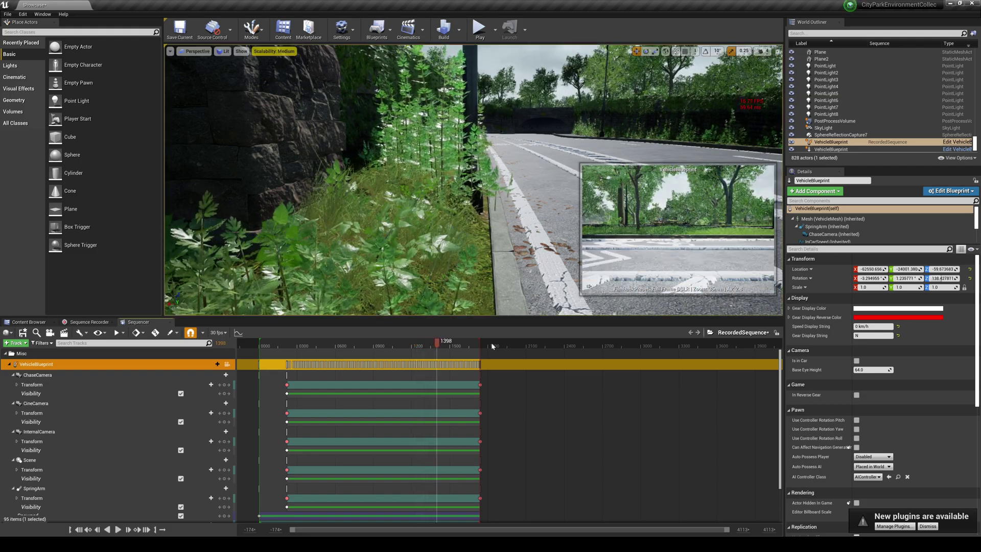
- Open the movie render settings for the recorded sequence and review the image output format, frame rate and resolution options
click(64, 333)
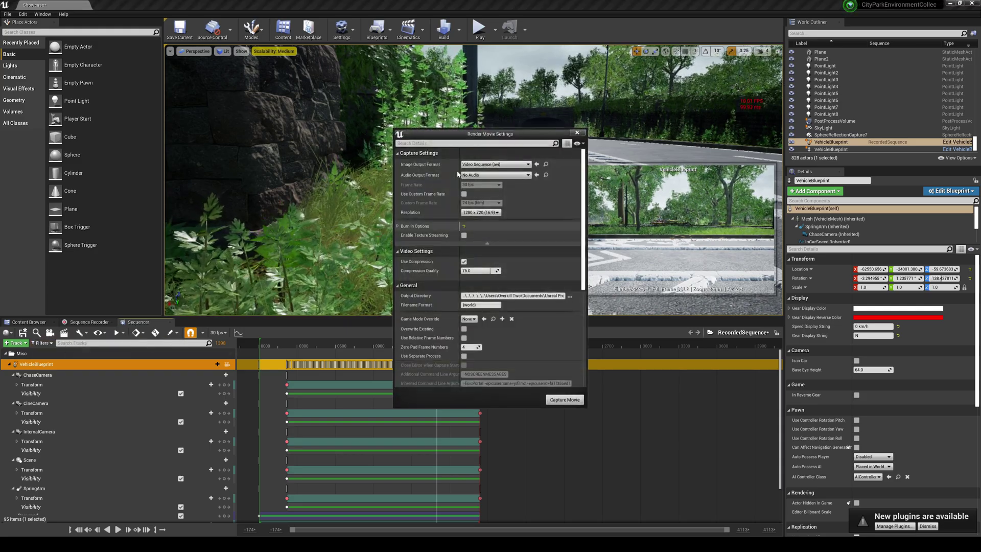
click(496, 165)
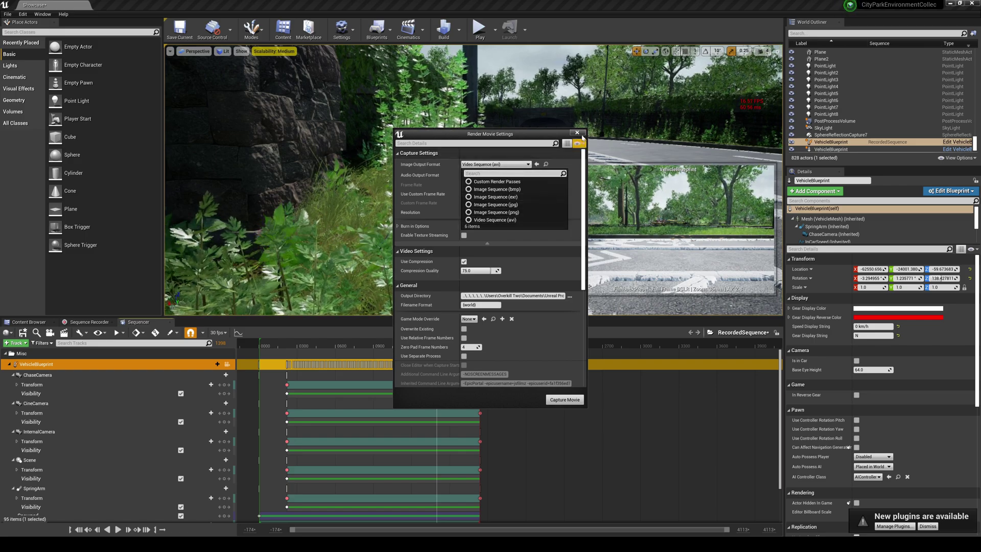
click(495, 220)
click(464, 193)
click(483, 203)
click(486, 211)
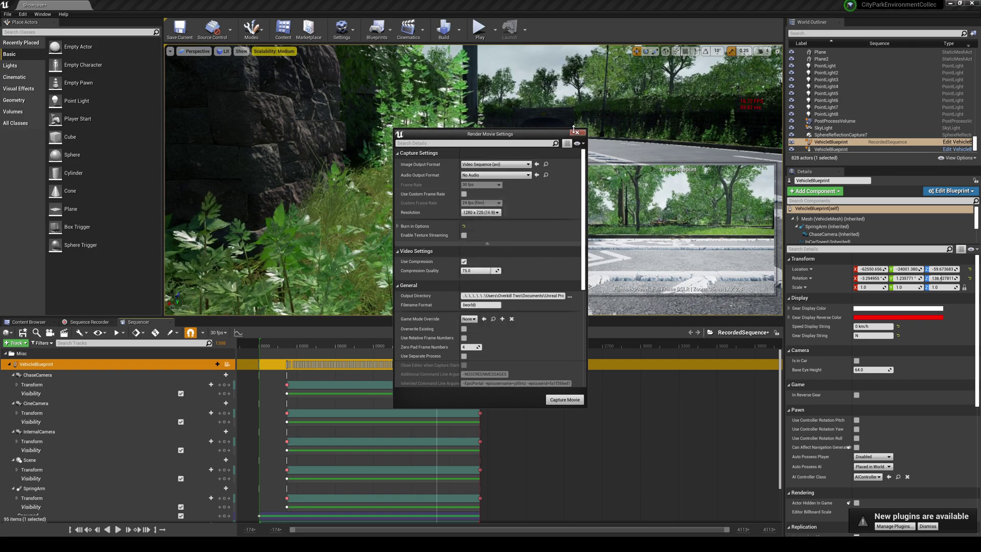